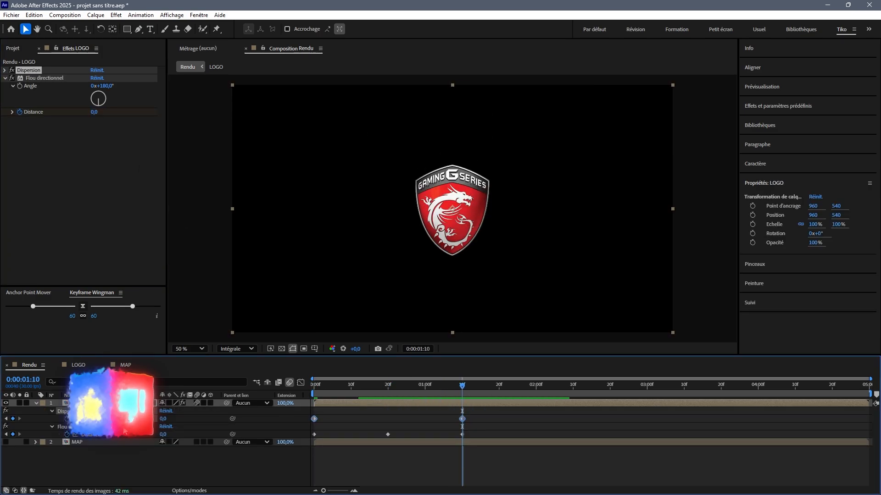
pyautogui.hotkey('shift', 'F3')
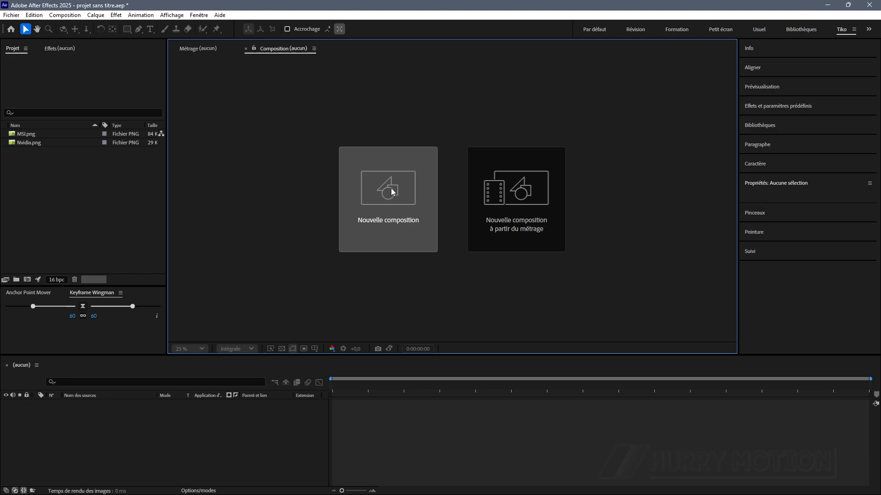
# Create a 1920x1080 composition named Rendu at 30 frames per second, lasting 0:00:05:00
pyautogui.click(391, 190)
pyautogui.write('Rendu')
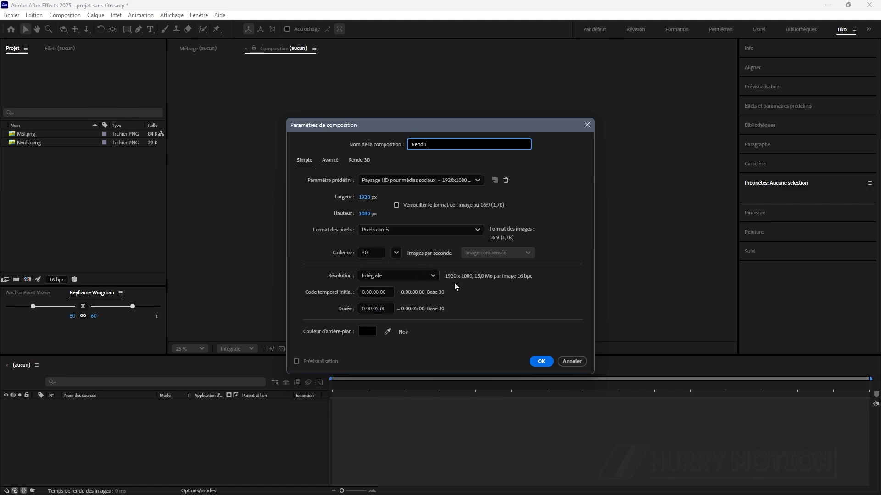
pyautogui.click(541, 361)
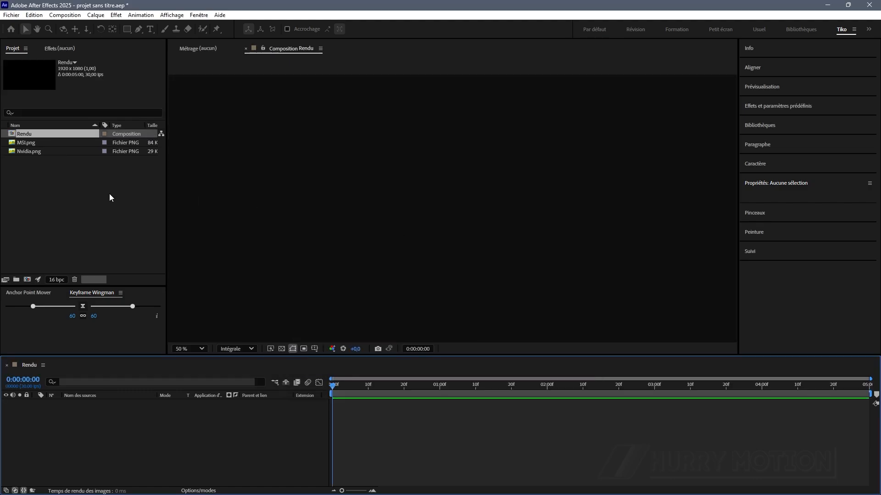
# Create a second composition named LOGO with the same 1920x1080, 30 fps, five-second settings
pyautogui.click(110, 195)
pyautogui.click(27, 280)
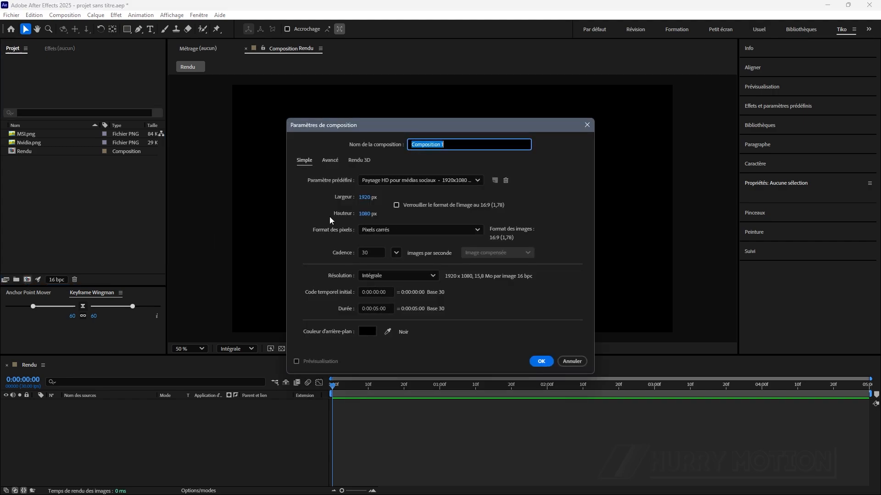
pyautogui.write('LOGO')
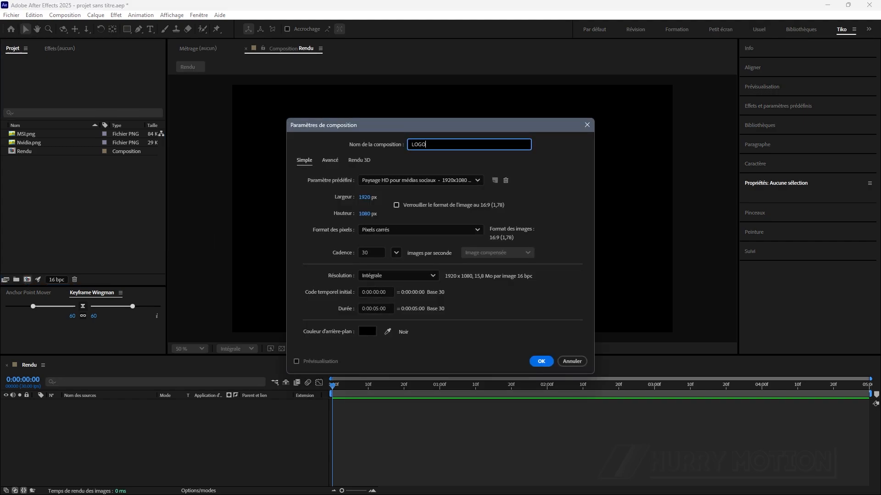
pyautogui.click(540, 362)
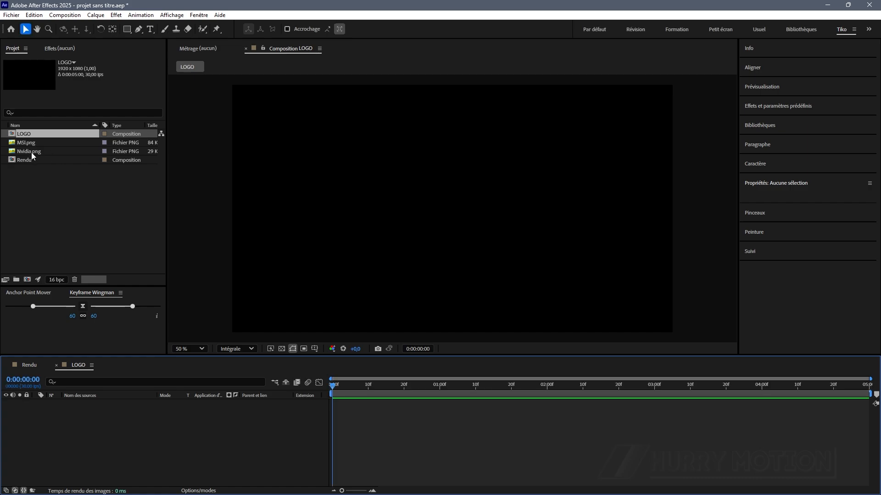
# Place MSI.png in the LOGO composition and nest LOGO as a layer in the Rendu composition
pyautogui.moveTo(32, 142); pyautogui.dragTo(180, 413)
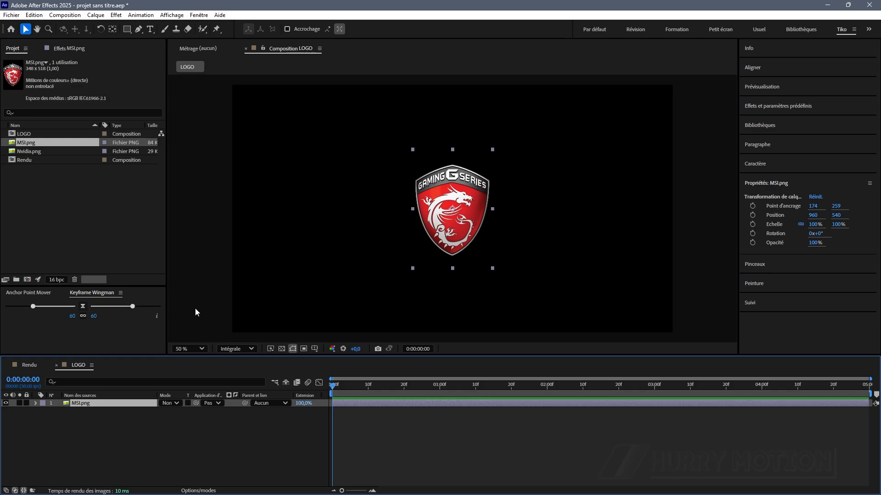
pyautogui.click(30, 365)
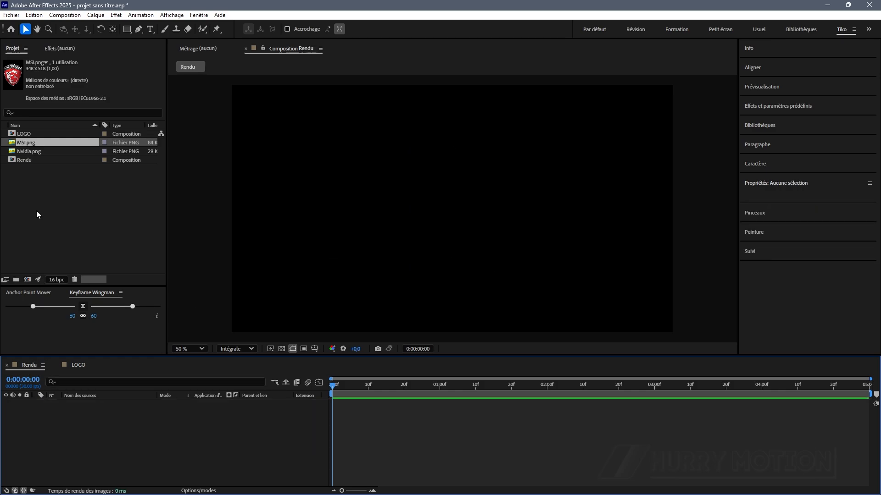
pyautogui.moveTo(34, 137); pyautogui.dragTo(134, 414)
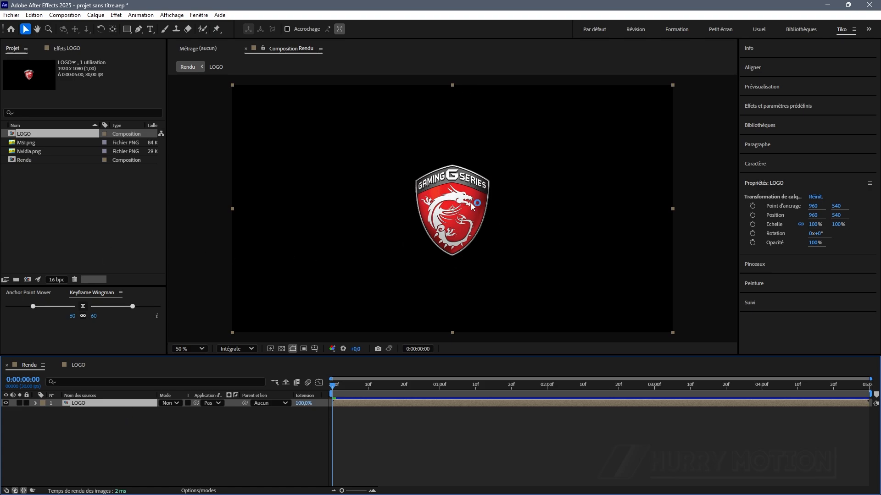
# Create a third 1920x1080 composition named MAP
pyautogui.click(27, 280)
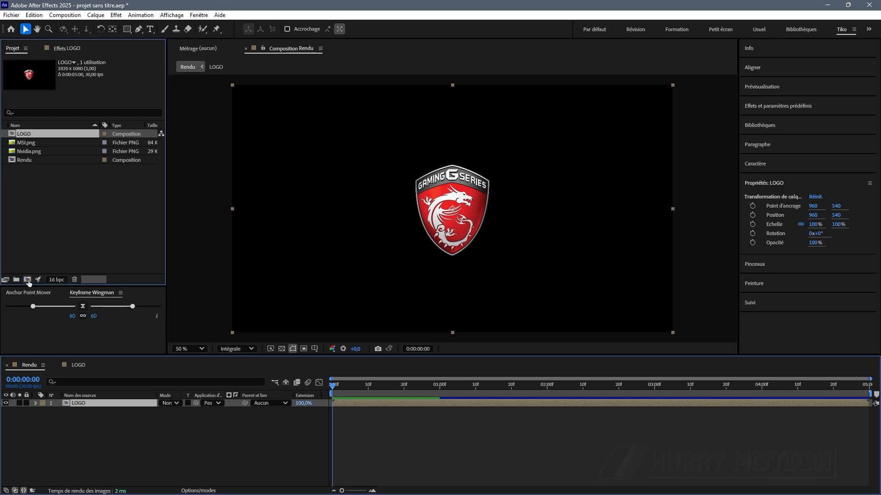
pyautogui.write('MAP')
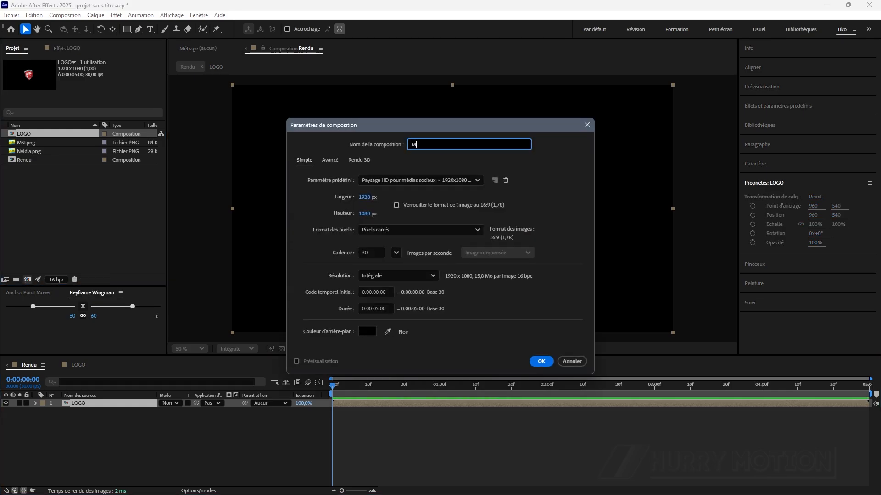
pyautogui.click(537, 361)
# Add a black, composition-sized solid named Dégradé to the MAP composition
pyautogui.hotkey('ctrl', 'y')
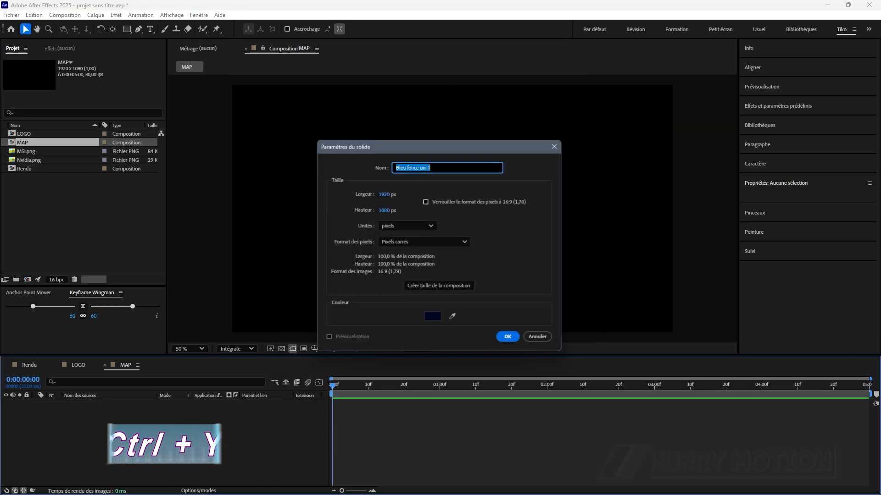
pyautogui.click(434, 324)
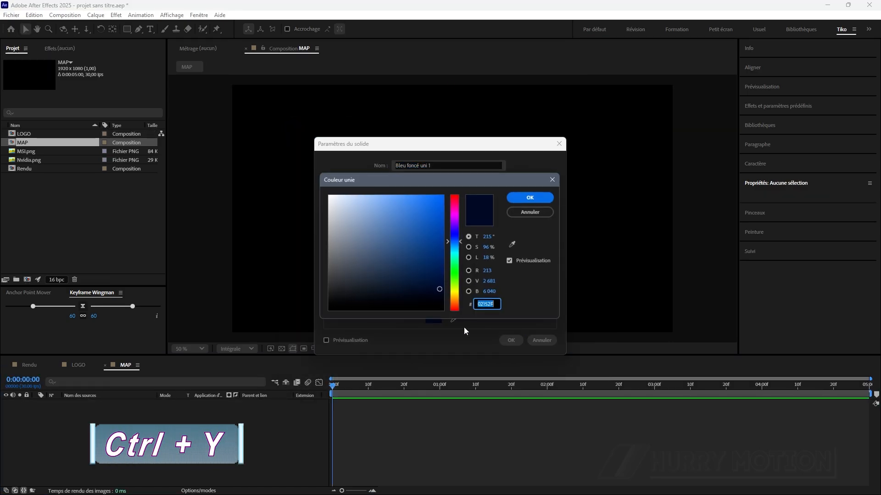
pyautogui.moveTo(393, 301); pyautogui.dragTo(325, 314)
pyautogui.click(522, 197)
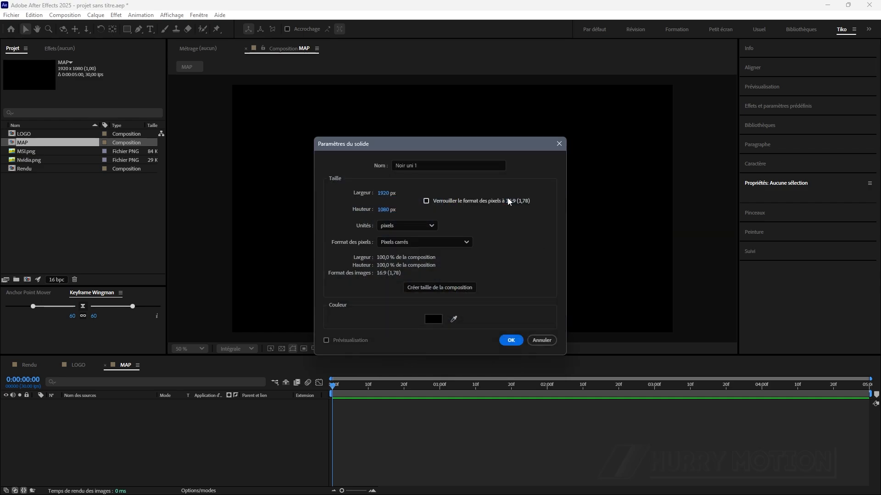
pyautogui.write('Dé')
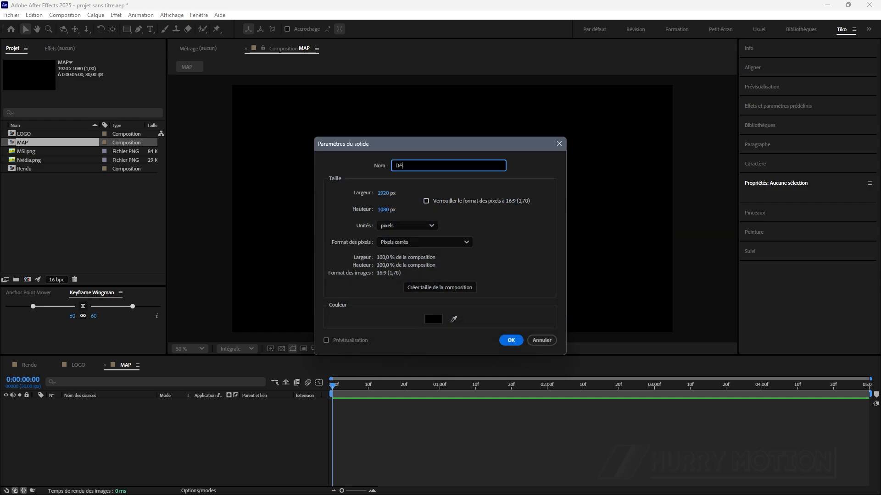
pyautogui.write('gradé')
pyautogui.press('Return')
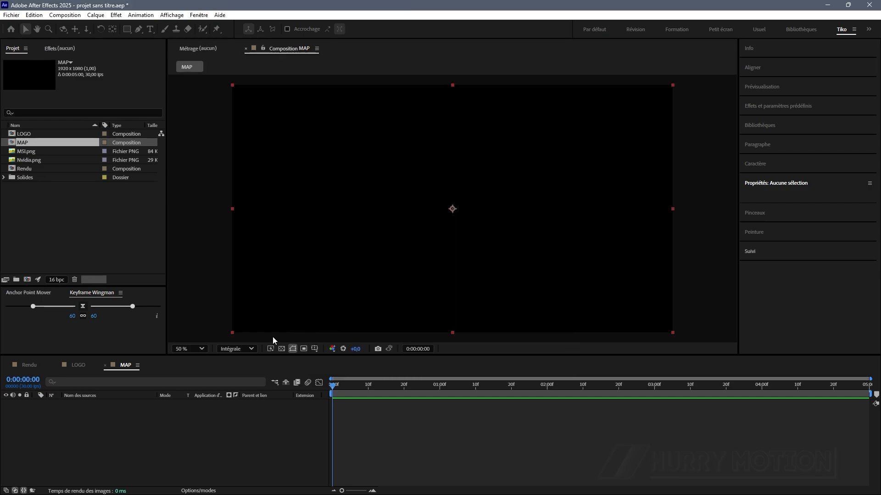
# Apply the Gamme des dégradés effect to the Dégradé solid
pyautogui.hotkey('ctrl', 'space')
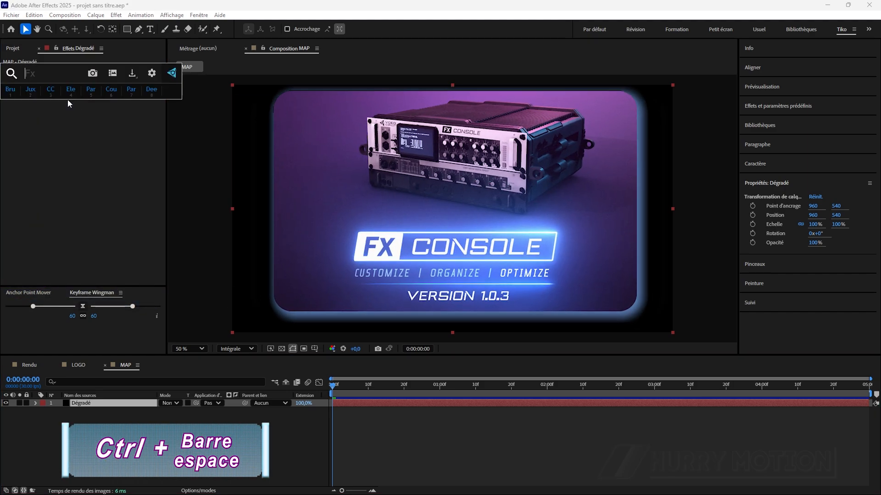
pyautogui.write('gamme')
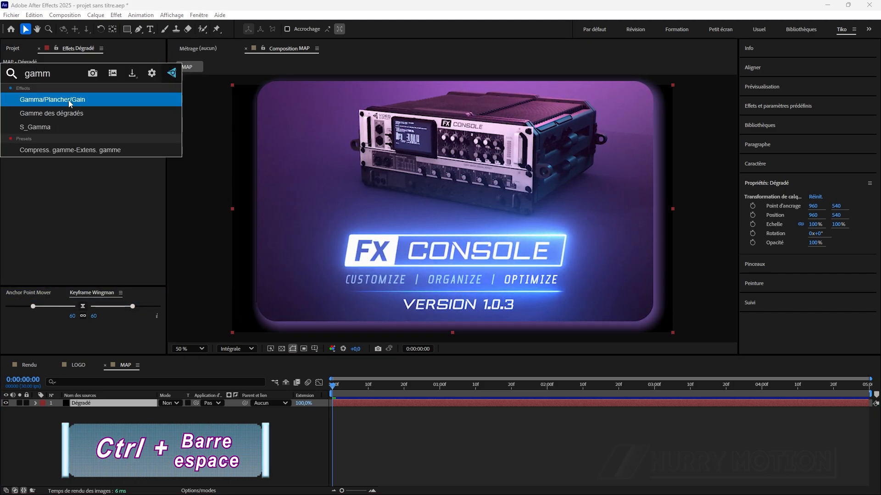
pyautogui.click(70, 103)
pyautogui.click(86, 181)
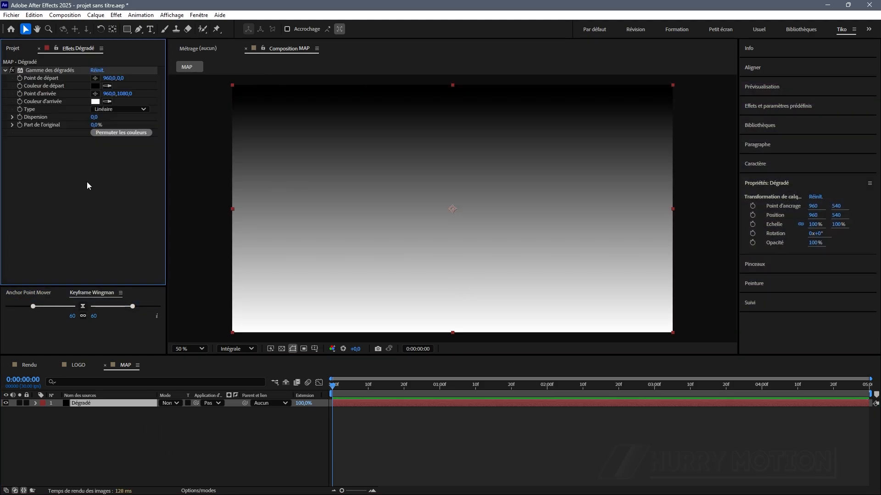
# Apply the Postérisation effect to the Dégradé solid and set its Niveau to 10
pyautogui.hotkey('ctrl', 'space')
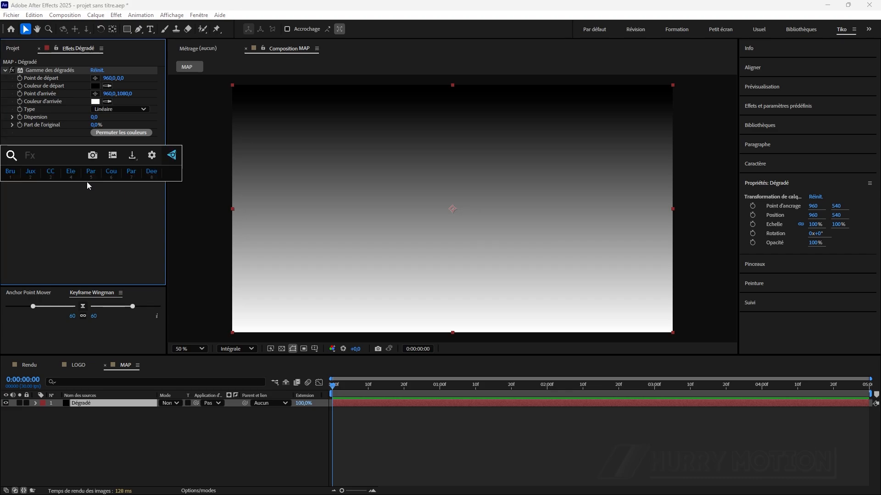
pyautogui.write('post')
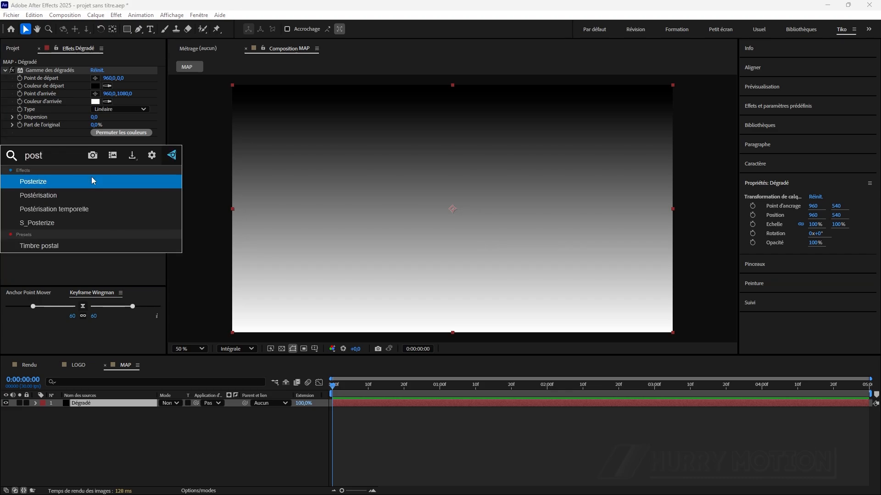
pyautogui.click(91, 180)
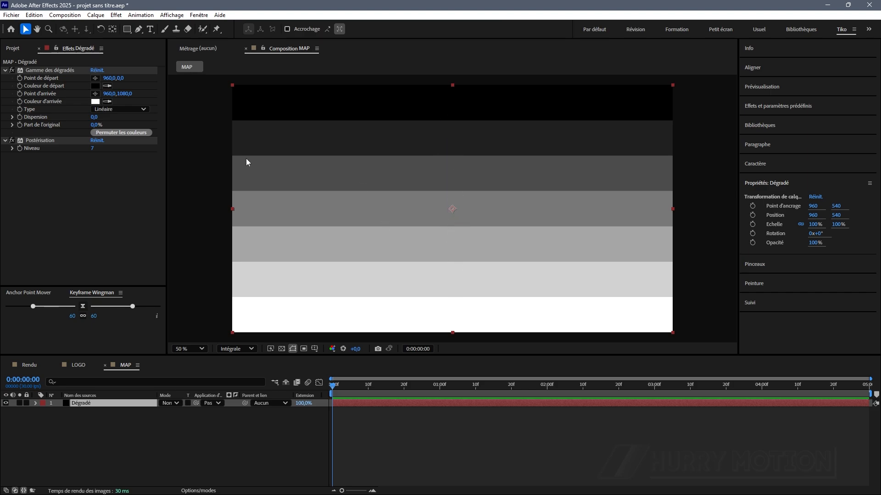
pyautogui.click(93, 149)
pyautogui.write('10')
pyautogui.press('Return')
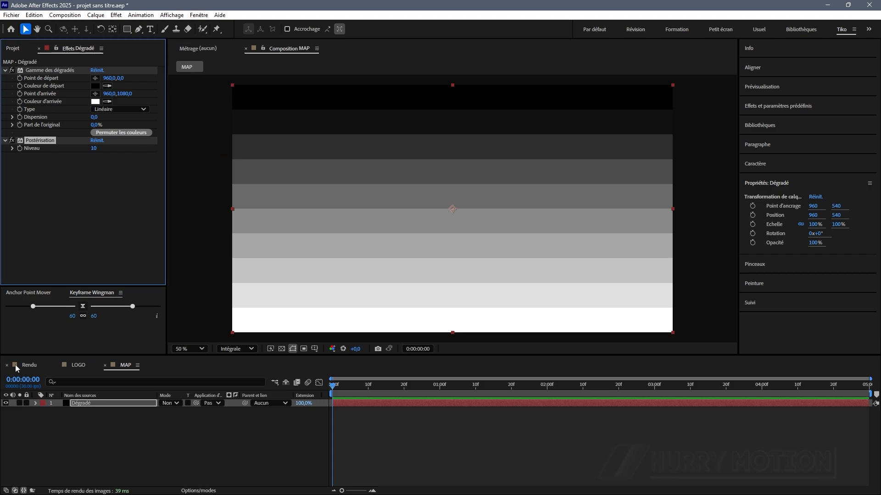
# Place the MAP composition beneath the LOGO layer in Rendu and hide the MAP layer
pyautogui.click(27, 363)
pyautogui.click(13, 48)
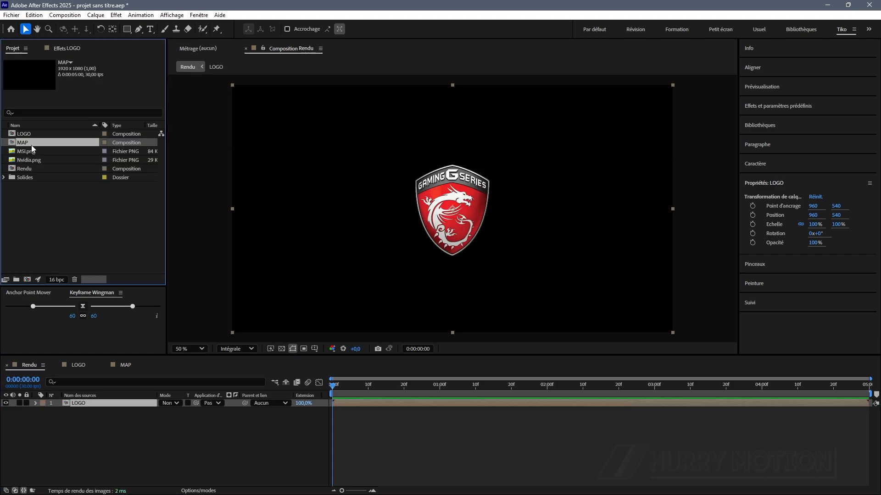
pyautogui.moveTo(33, 148); pyautogui.dragTo(85, 413)
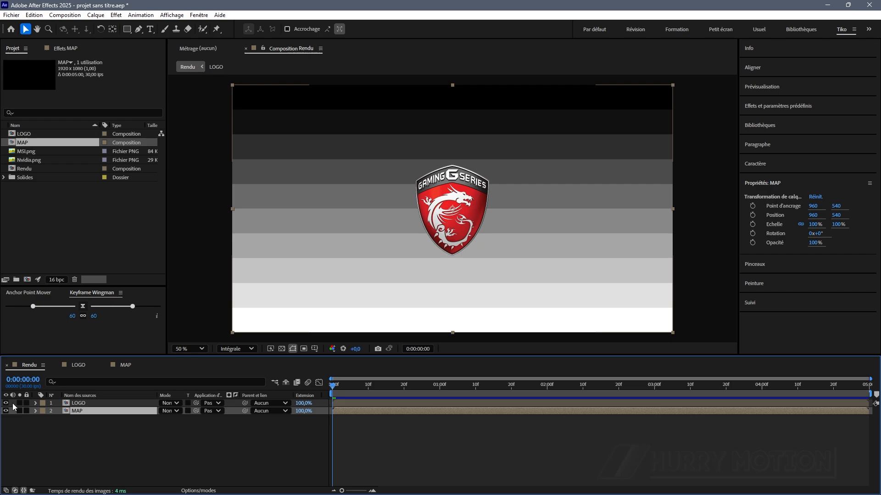
pyautogui.click(5, 412)
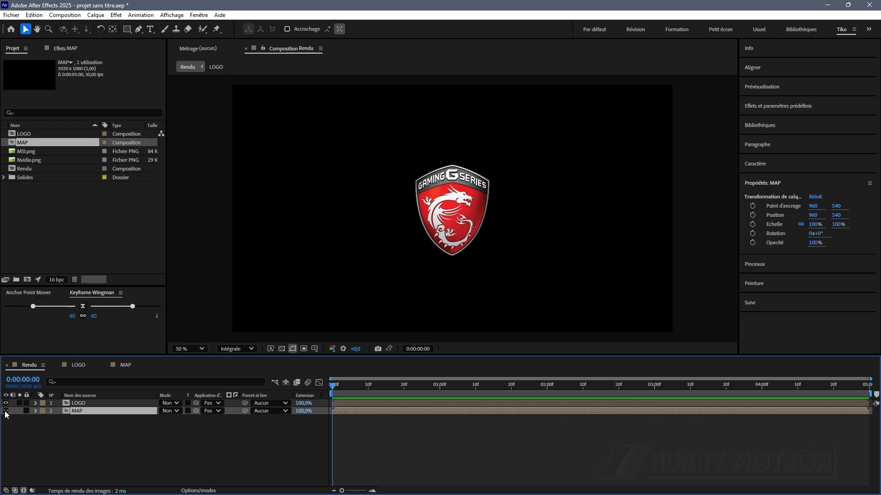
# Apply the Dispersion effect to the LOGO layer in Rendu
pyautogui.click(80, 403)
pyautogui.click(61, 50)
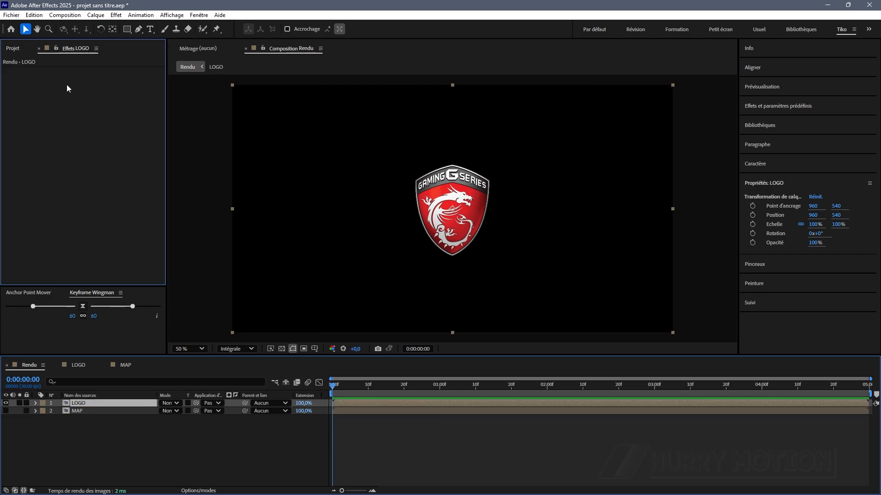
pyautogui.hotkey('ctrl', 'space')
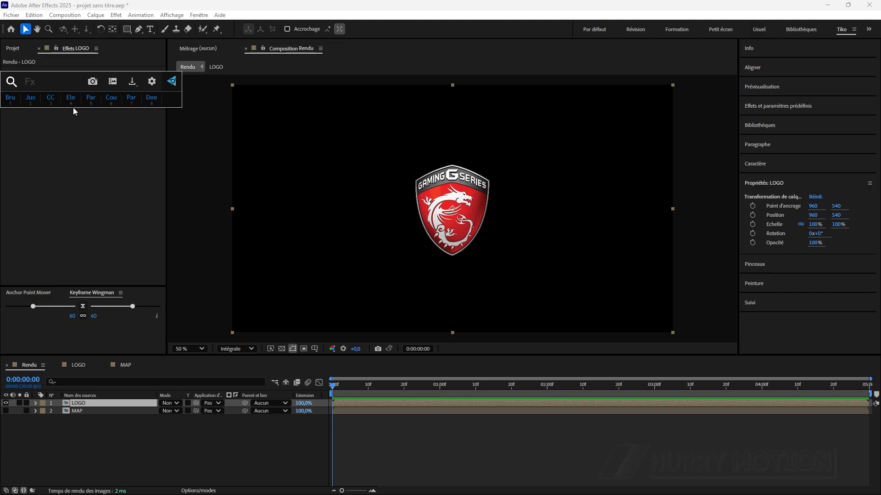
pyautogui.write('dis')
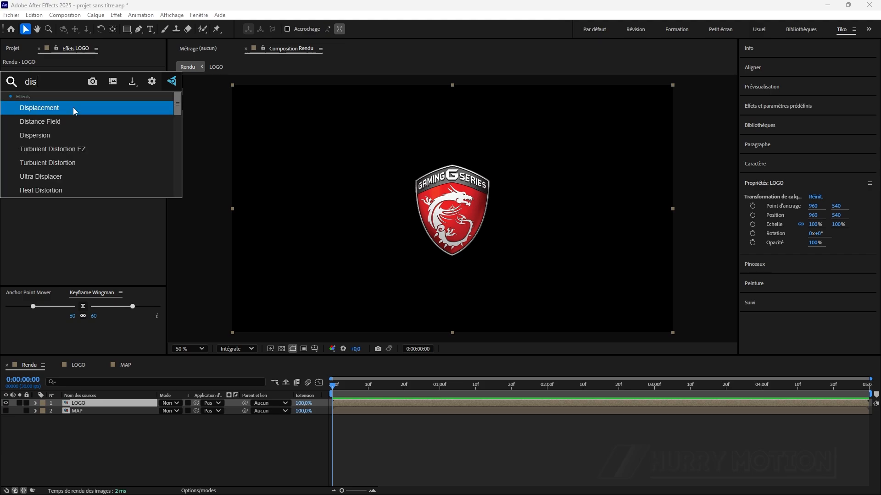
pyautogui.click(60, 134)
# Set Dispersion's reference layer to 2. MAP and its Horizontale maxi to 0
pyautogui.click(106, 78)
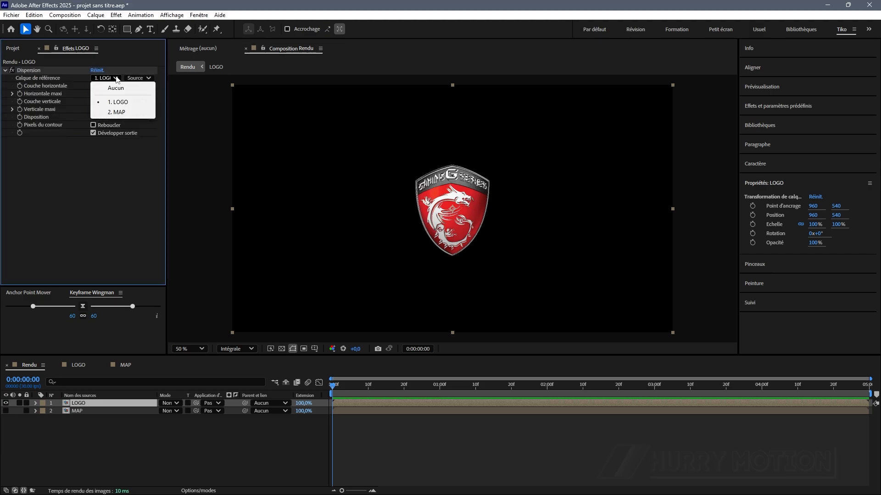
pyautogui.click(119, 113)
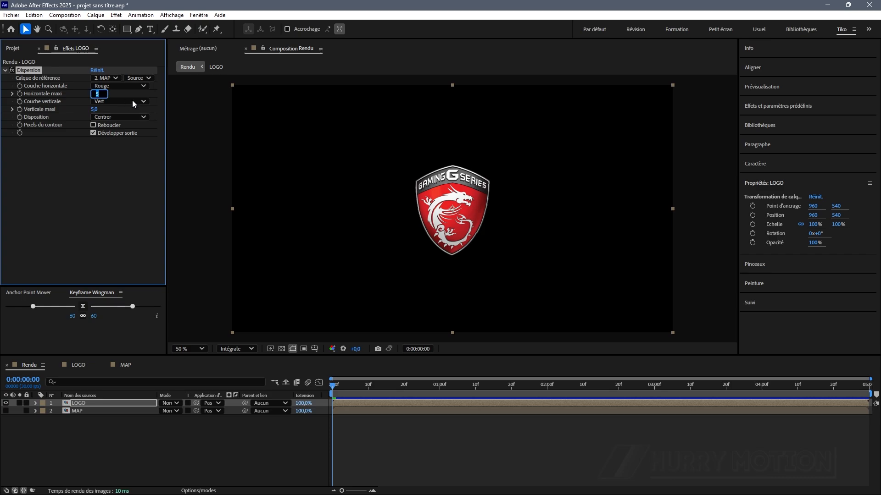
pyautogui.write('0')
pyautogui.click(118, 181)
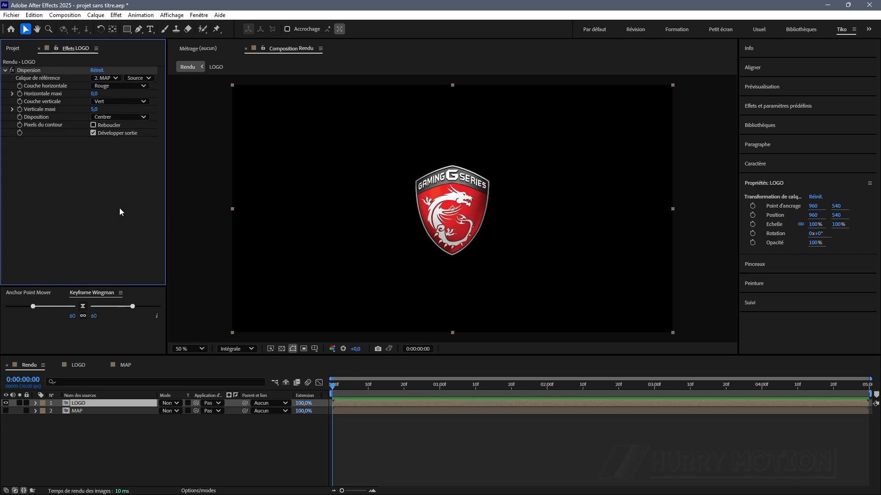
# Keyframe Dispersion's Verticale maxi from -3020 at 0:00:00:00 to 0 at 0:00:01:10 and preview the animation
pyautogui.moveTo(94, 109); pyautogui.dragTo(26, 112)
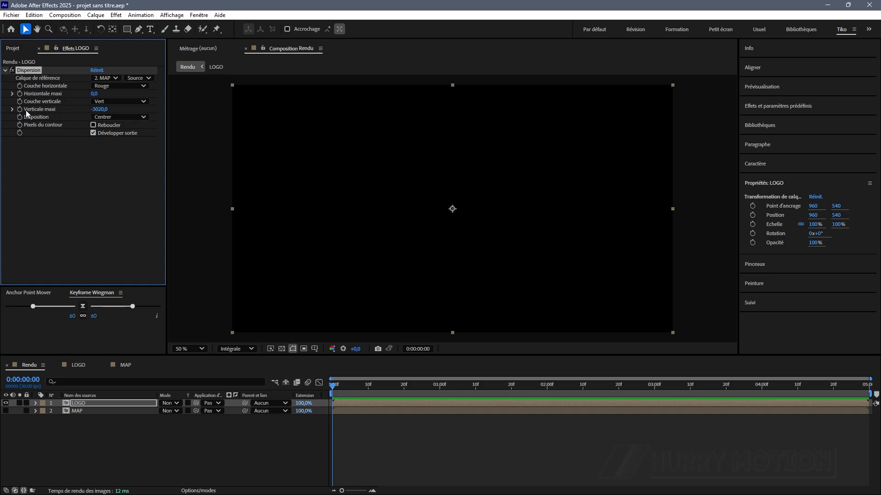
pyautogui.moveTo(334, 386); pyautogui.dragTo(476, 401)
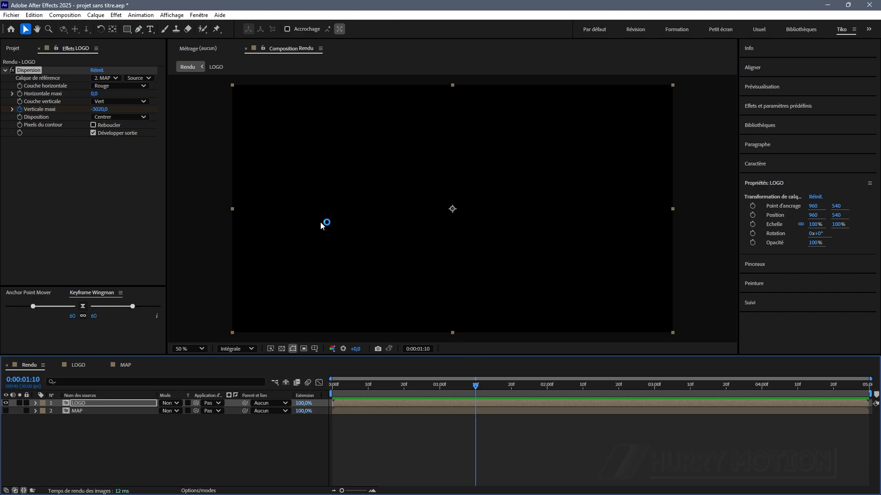
pyautogui.click(99, 110)
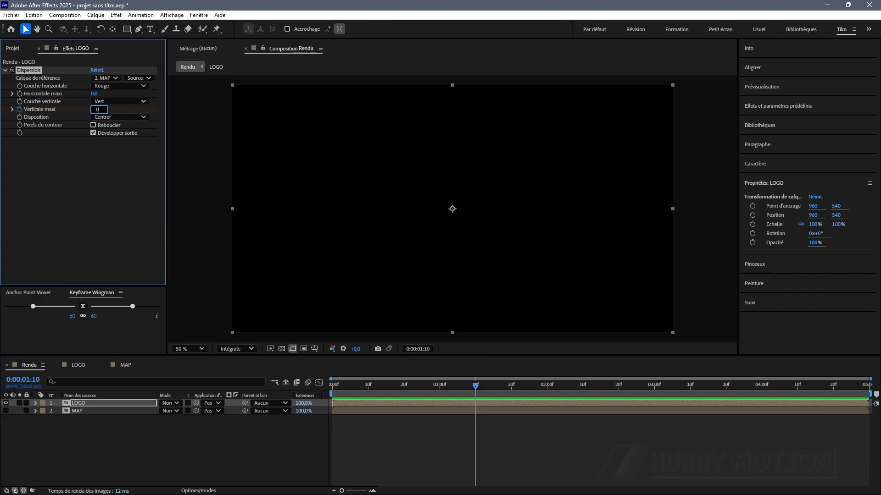
pyautogui.write('0')
pyautogui.press('Return')
pyautogui.moveTo(389, 390); pyautogui.dragTo(317, 387)
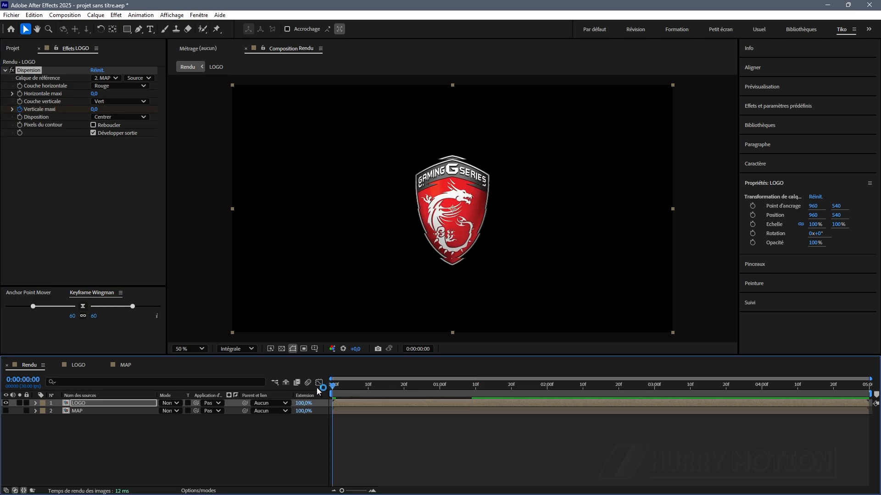
pyautogui.press('space')
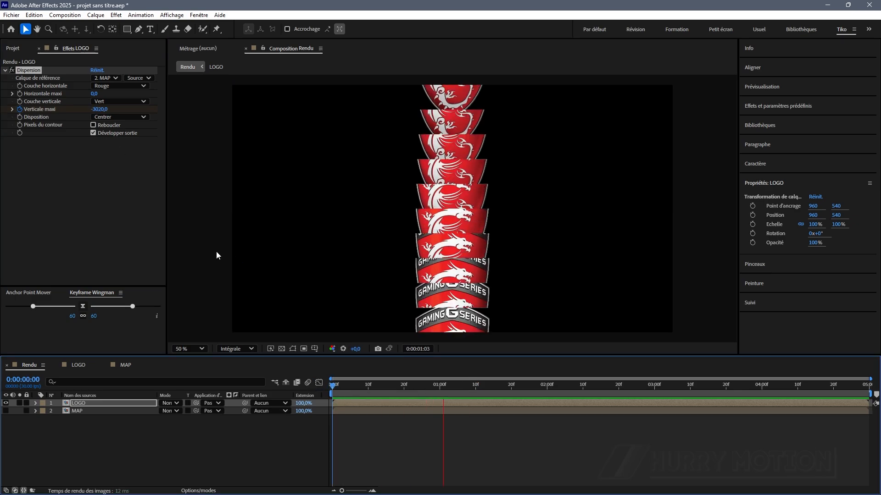
pyautogui.press('space')
# Enable motion blur on the LOGO layer in Rendu and check the frames around 0:00:01:03
pyautogui.moveTo(529, 388); pyautogui.dragTo(447, 406)
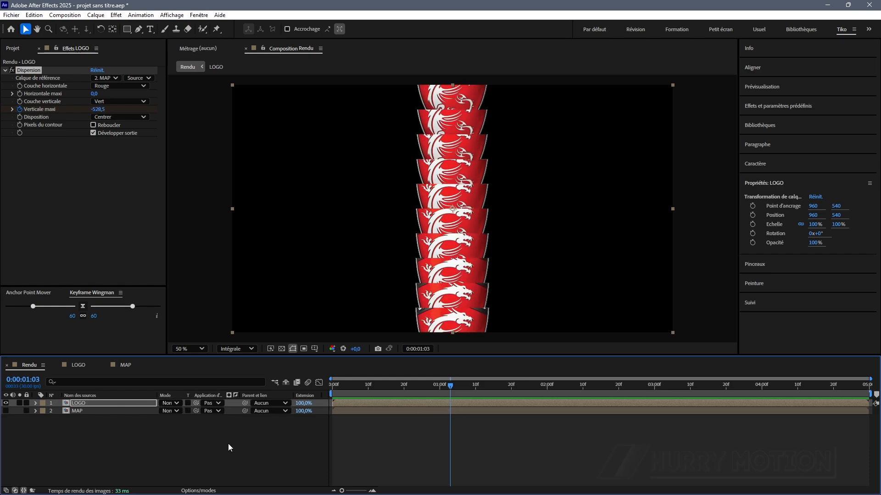
pyautogui.press('F4')
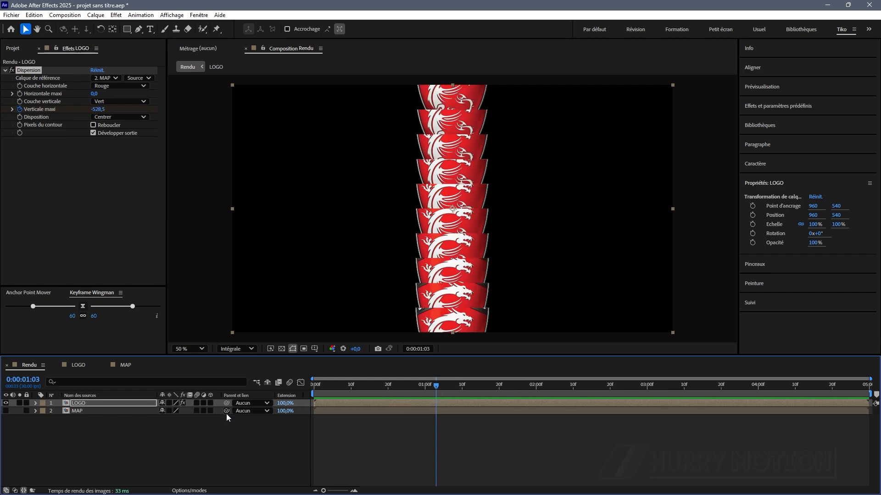
pyautogui.click(196, 403)
pyautogui.click(432, 384)
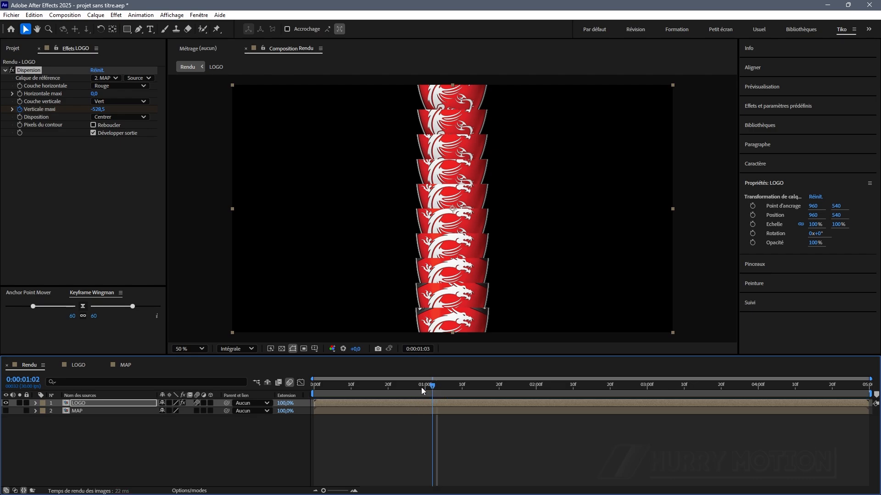
pyautogui.moveTo(422, 390); pyautogui.dragTo(447, 395)
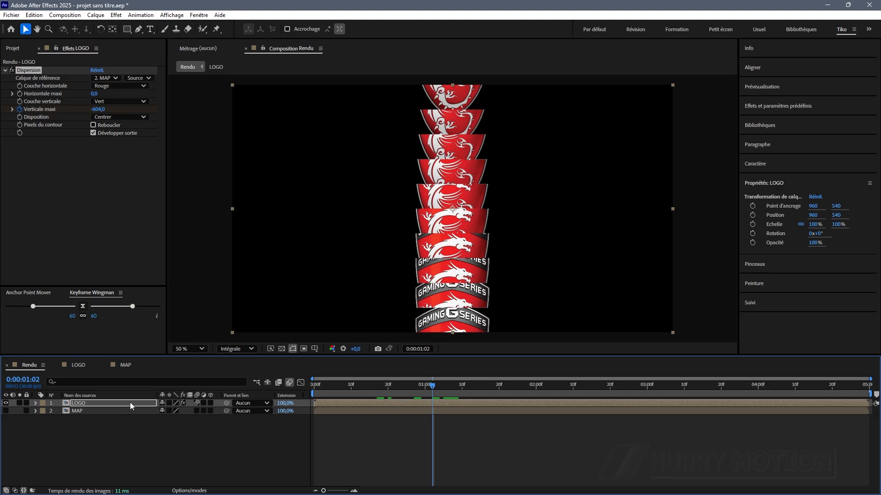
pyautogui.moveTo(431, 391)
pyautogui.mouseDown()
pyautogui.moveTo(388, 395)
pyautogui.moveTo(443, 392)
pyautogui.moveTo(439, 386)
pyautogui.mouseUp()
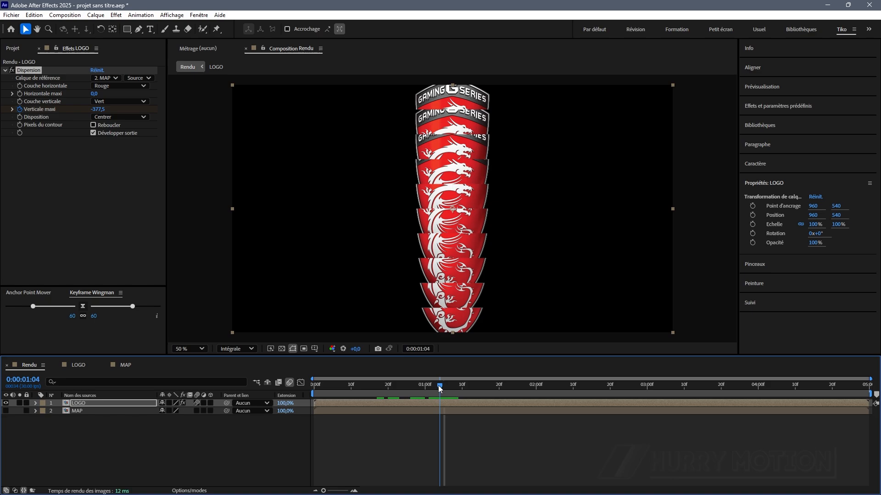
# Apply the Flou directionnel effect to the LOGO layer and set its Angle to 180°
pyautogui.click(4, 70)
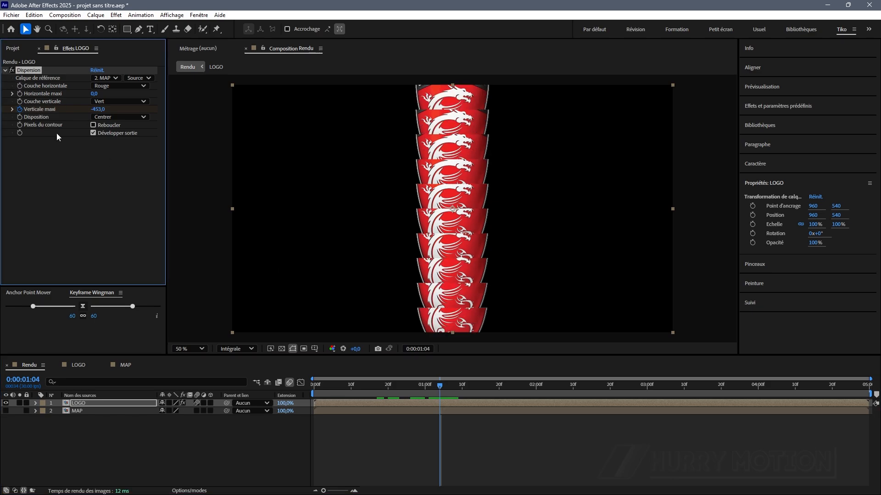
pyautogui.hotkey('ctrl', 'space')
pyautogui.write('flo')
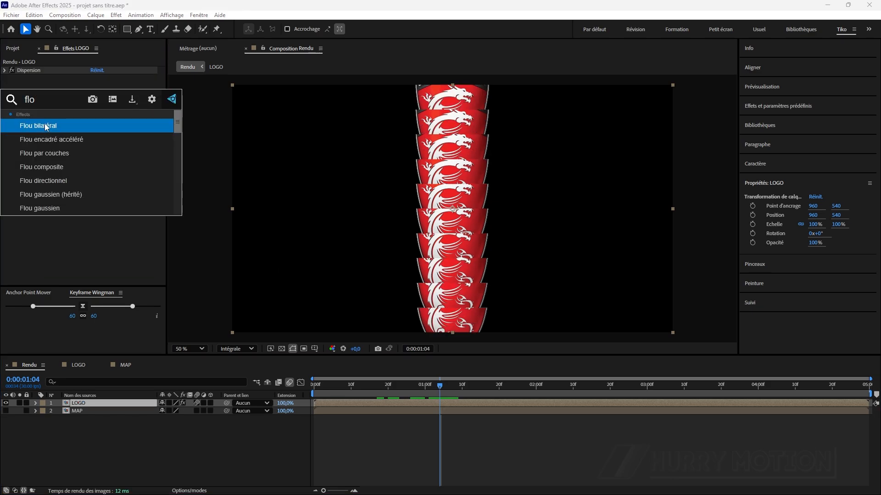
pyautogui.click(49, 181)
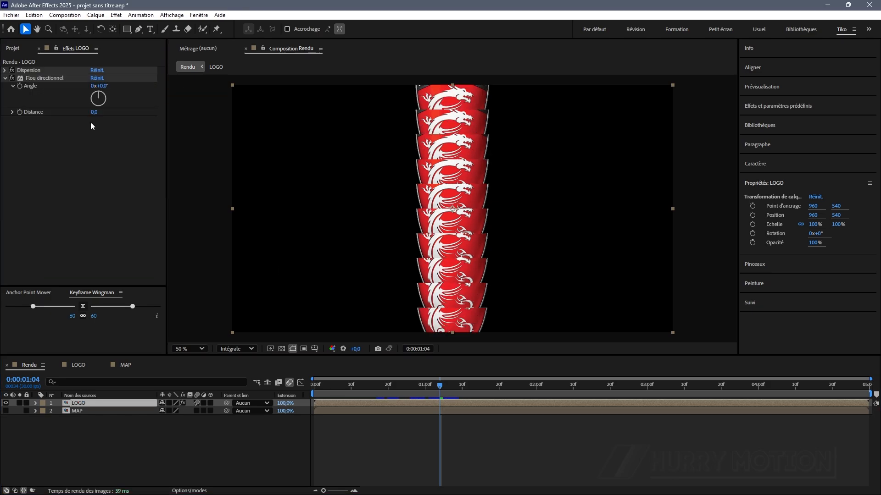
pyautogui.click(104, 86)
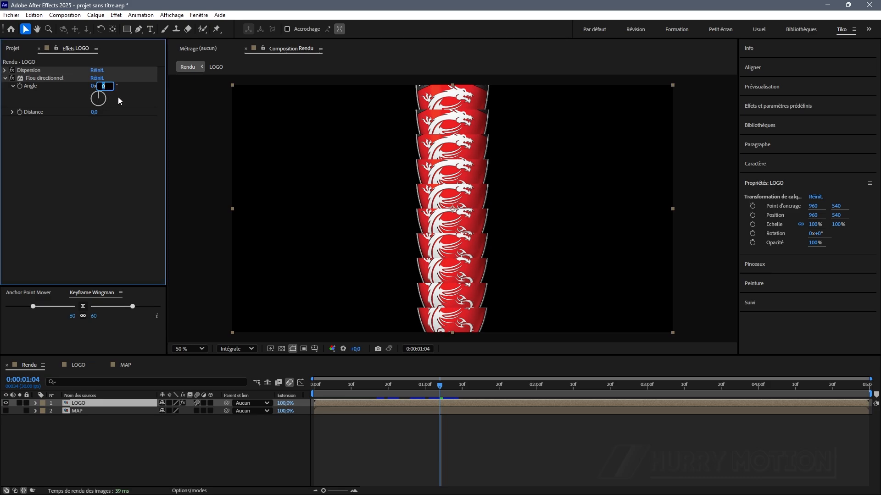
pyautogui.write('180')
pyautogui.click(157, 112)
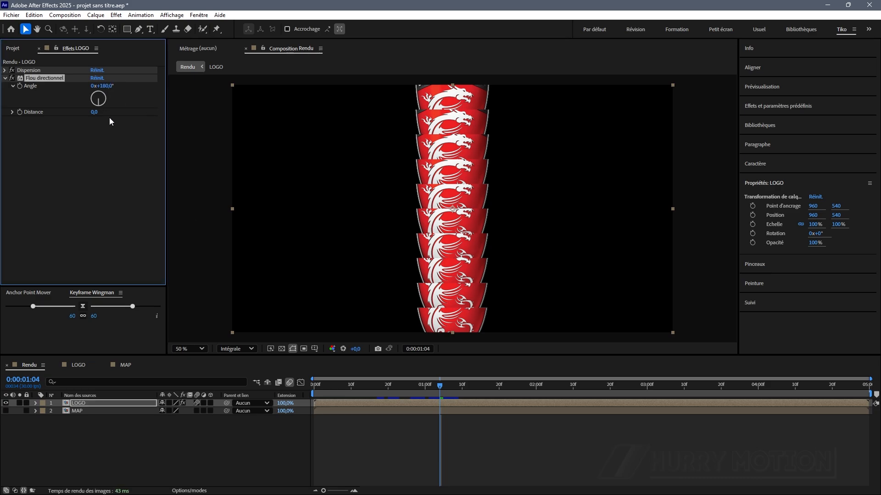
# Set Flou directionnel's Distance to 30
pyautogui.moveTo(93, 115); pyautogui.dragTo(240, 120)
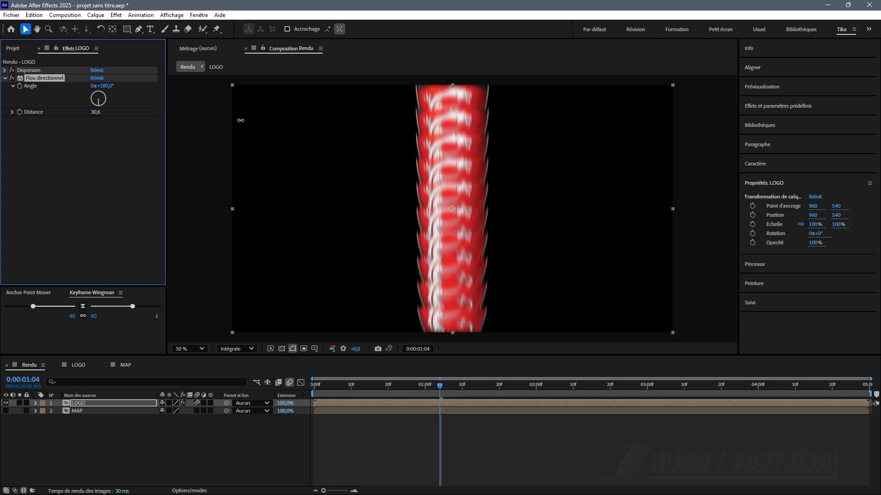
pyautogui.moveTo(241, 120); pyautogui.dragTo(240, 121)
pyautogui.click(98, 113)
pyautogui.write('30')
pyautogui.press('Return')
# Keyframe Flou directionnel's Distance at 30 on 0:00:00:20 and at 0 on 0:00:00:00
pyautogui.press('u')
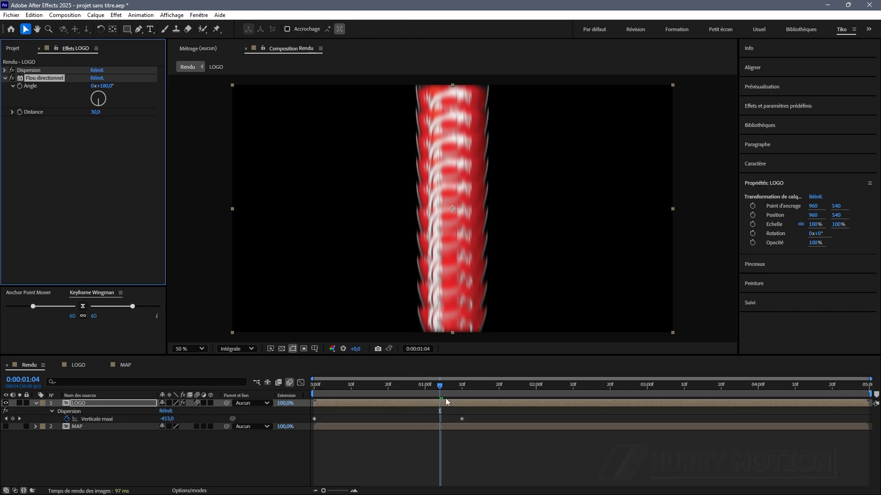
pyautogui.moveTo(440, 387); pyautogui.dragTo(388, 390)
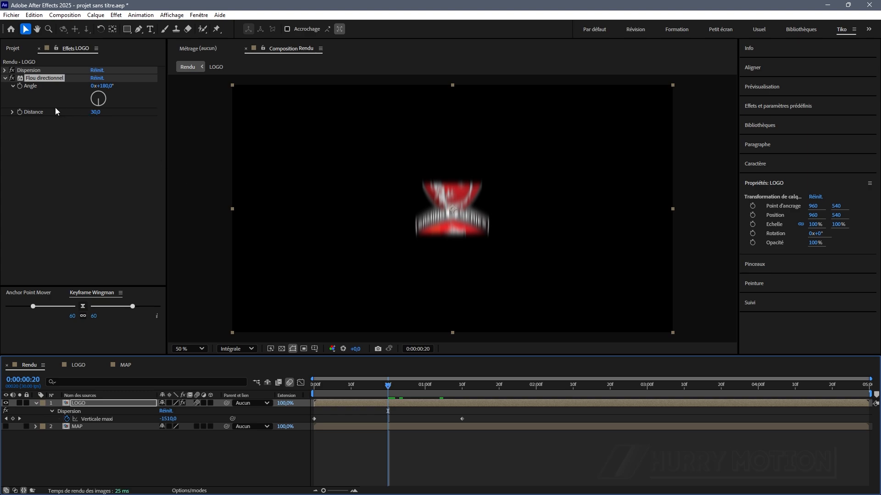
pyautogui.click(20, 112)
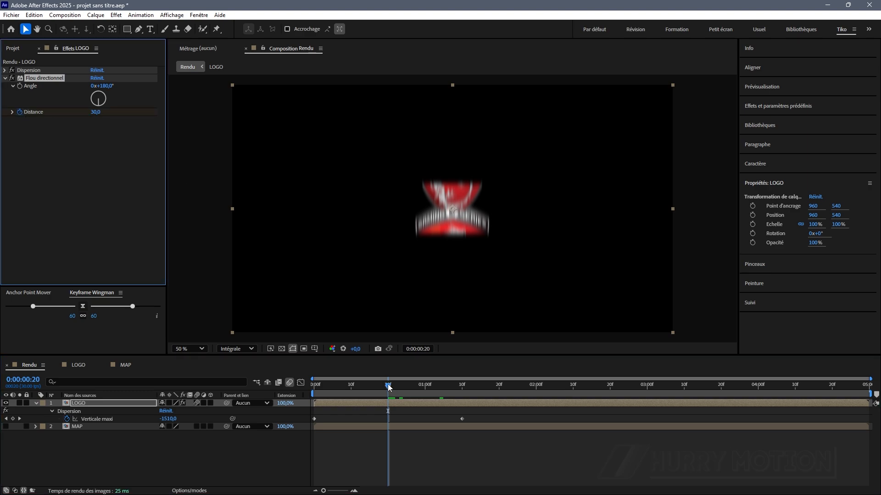
pyautogui.moveTo(389, 387); pyautogui.dragTo(309, 390)
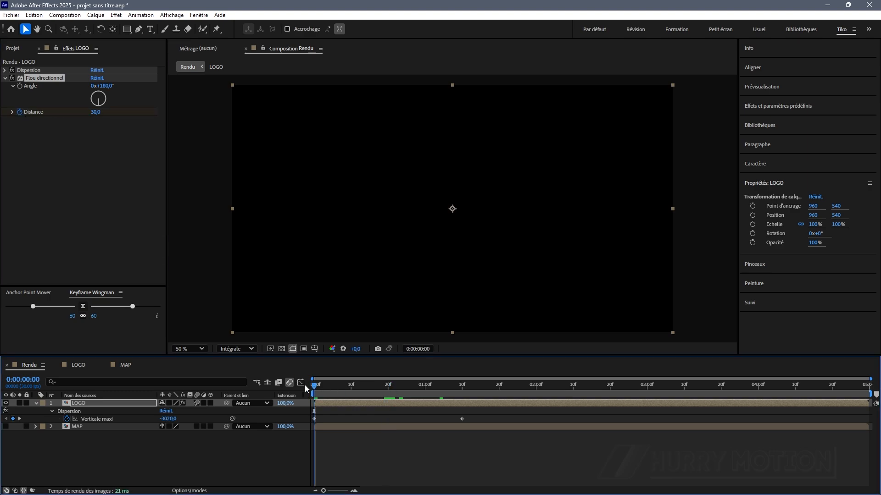
pyautogui.click(94, 112)
pyautogui.press('Return')
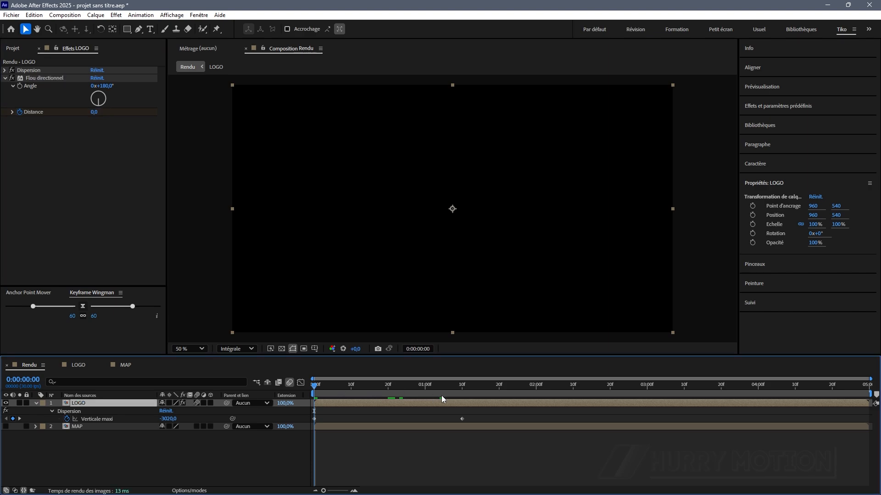
# Add a Flou directionnel Distance keyframe of 0 at 0:00:01:10 and reveal all of the LOGO layer's keyframes
pyautogui.moveTo(441, 396); pyautogui.dragTo(463, 397)
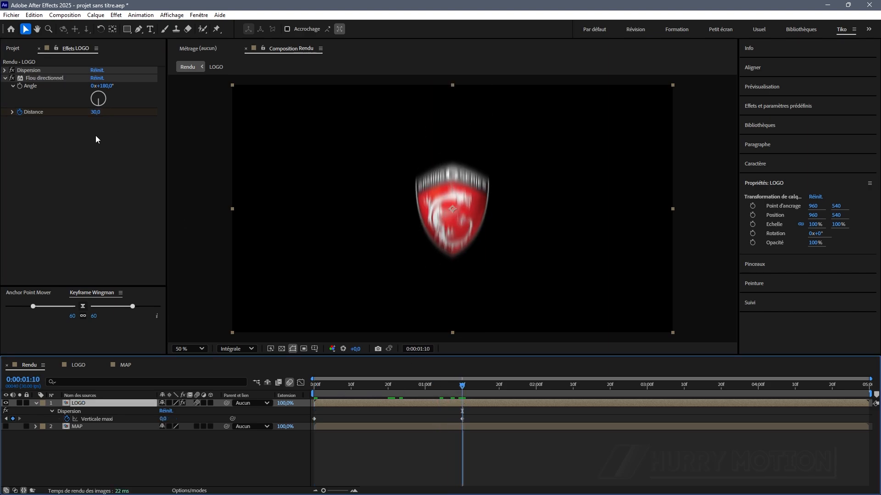
pyautogui.click(97, 112)
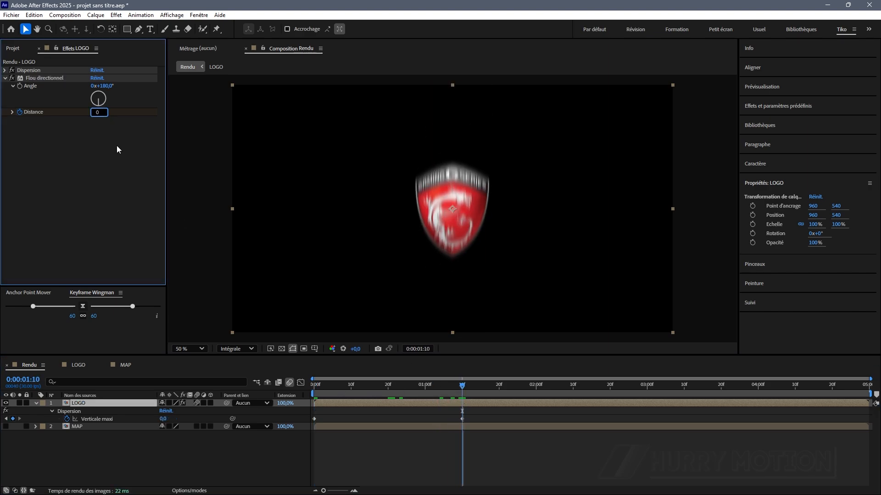
pyautogui.press('Return')
pyautogui.press('u')
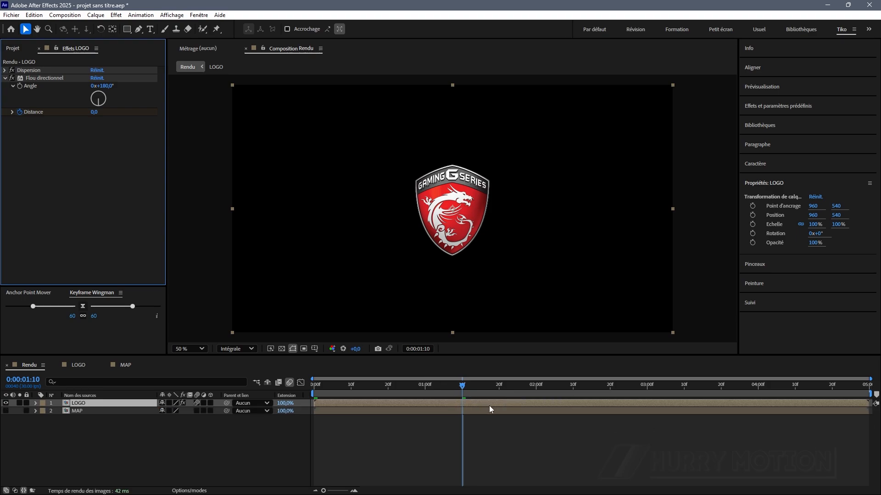
pyautogui.press('u')
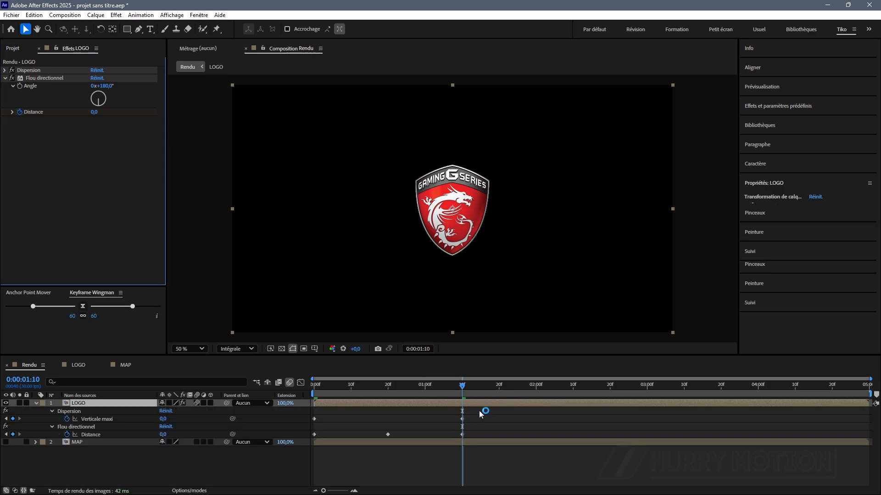
# Apply easy ease to both Verticale maxi keyframes and show their speed curve fitted in an enlarged graph editor
pyautogui.moveTo(479, 411); pyautogui.dragTo(303, 424)
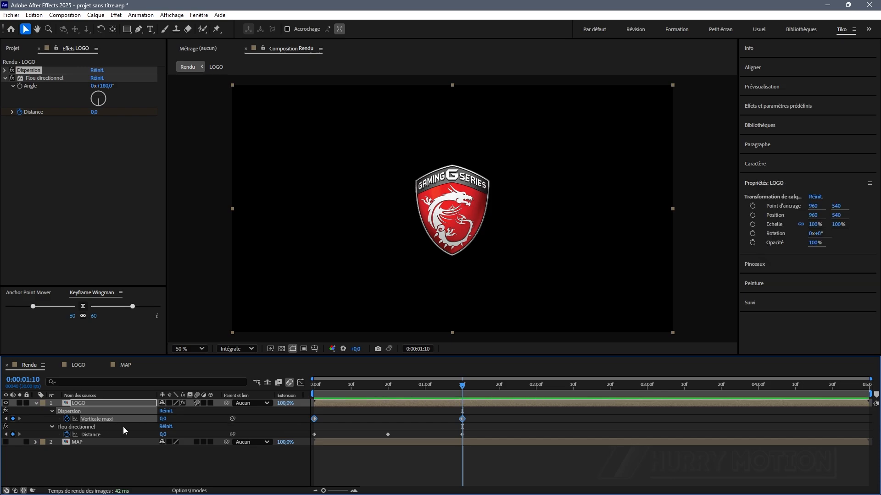
pyautogui.press('F9')
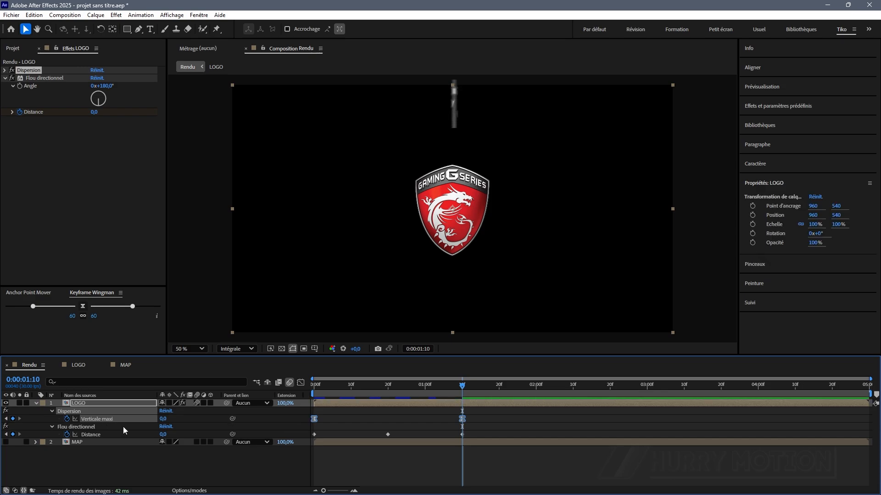
pyautogui.click(301, 383)
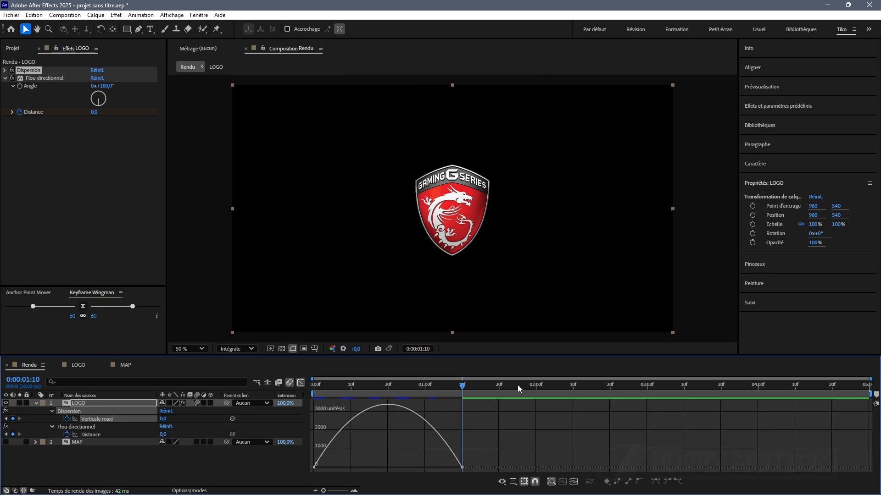
pyautogui.moveTo(525, 355); pyautogui.dragTo(527, 312)
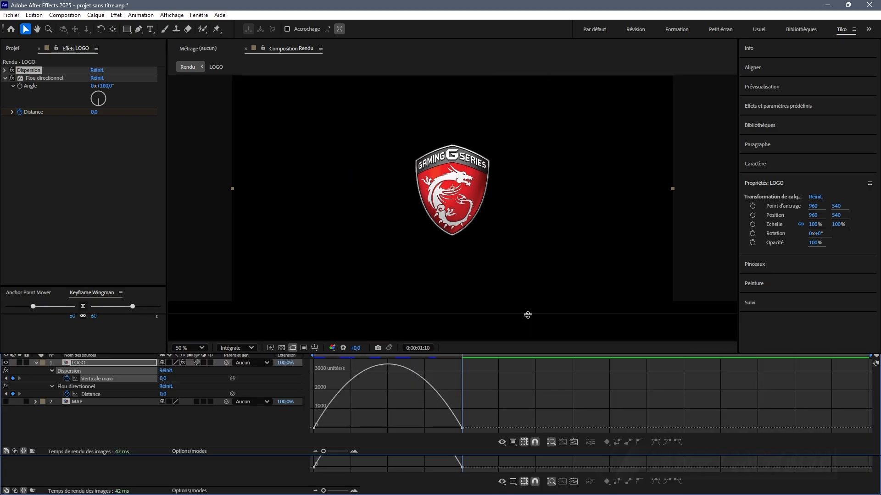
pyautogui.click(574, 482)
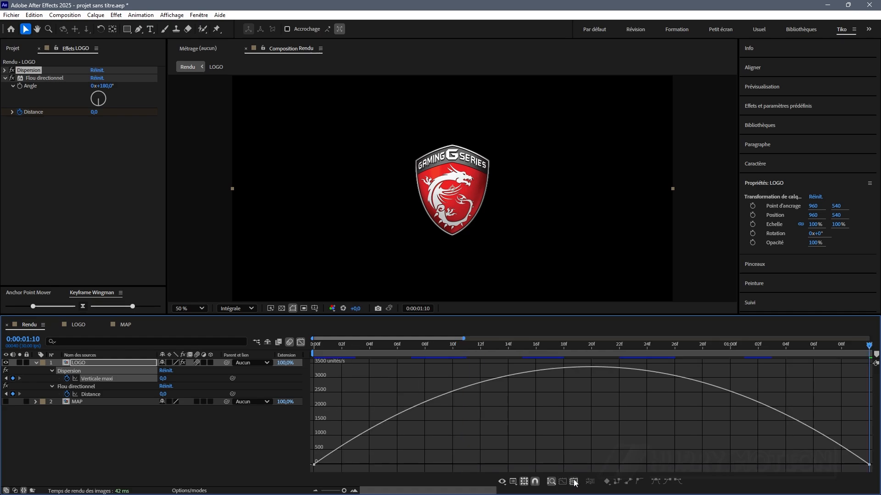
pyautogui.click(513, 481)
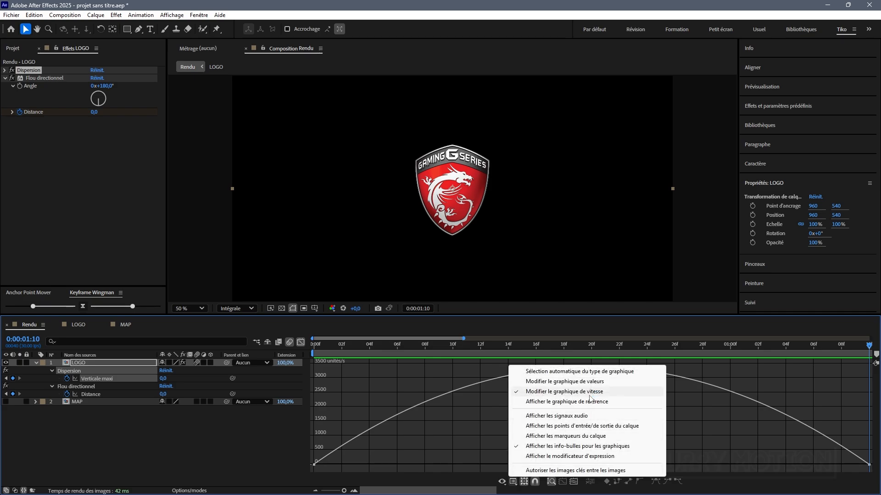
pyautogui.click(585, 381)
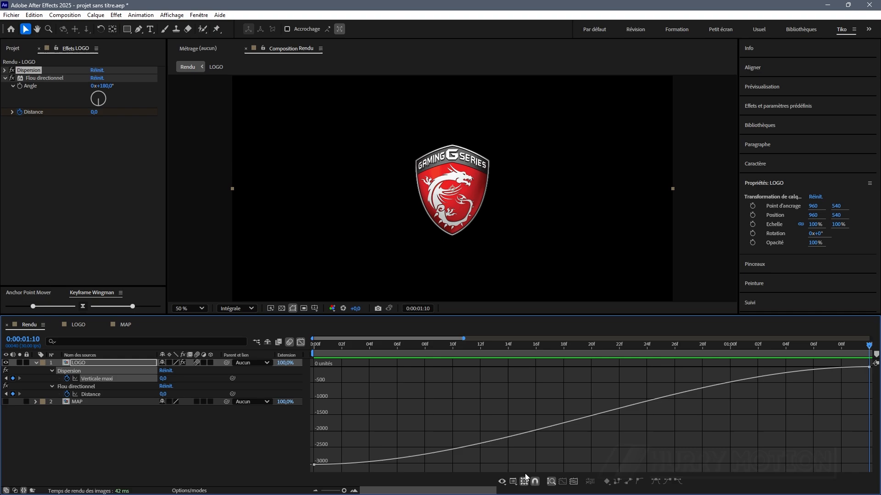
pyautogui.click(514, 481)
pyautogui.click(551, 397)
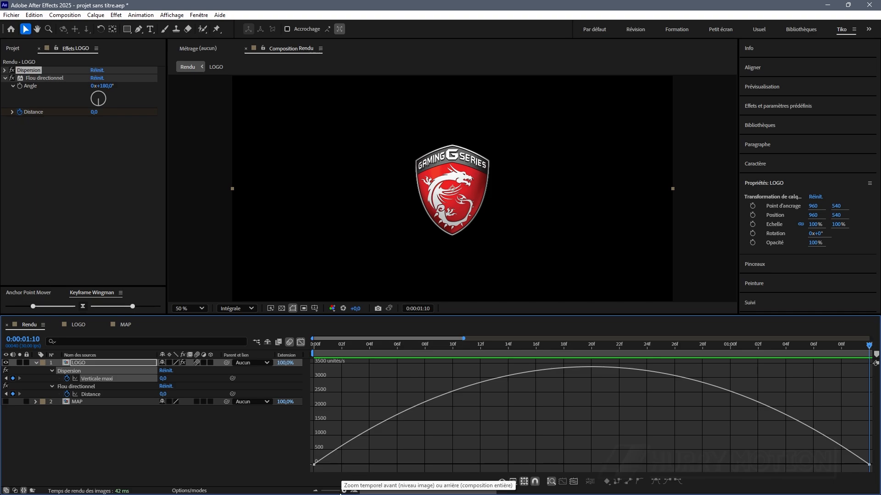
# Reshape Verticale maxi's speed curve into a sharp peak of about 10000 unités/s near frame 2 with a long slowdown, and preview it
pyautogui.moveTo(345, 490); pyautogui.dragTo(331, 490)
pyautogui.moveTo(539, 457); pyautogui.dragTo(326, 464)
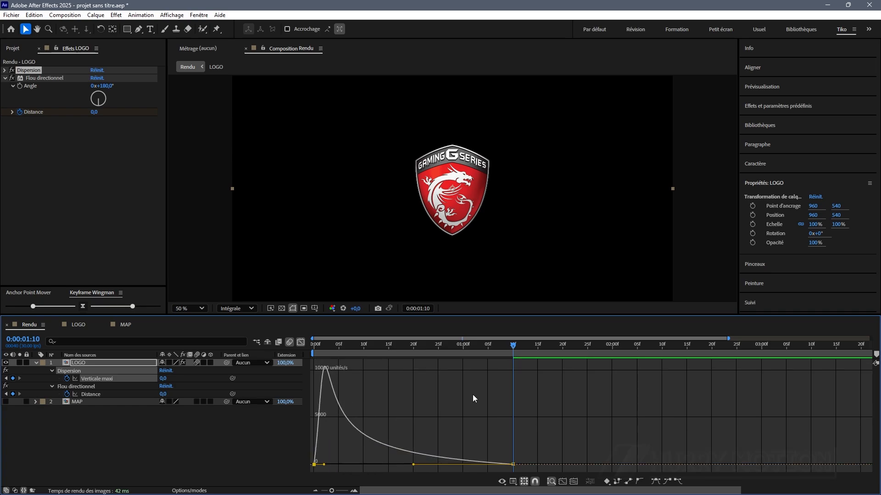
pyautogui.press('space')
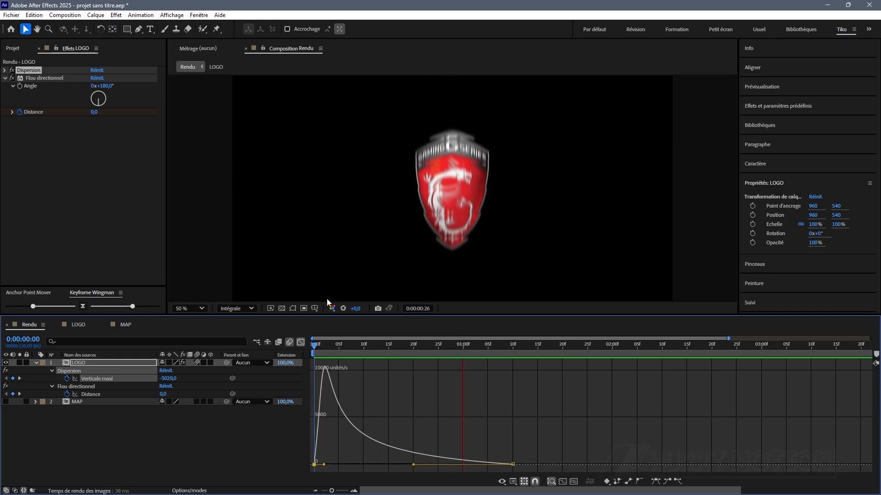
# Apply easy ease to all three Flou directionnel Distance keyframes and show their speed curve in the graph editor
pyautogui.press('space')
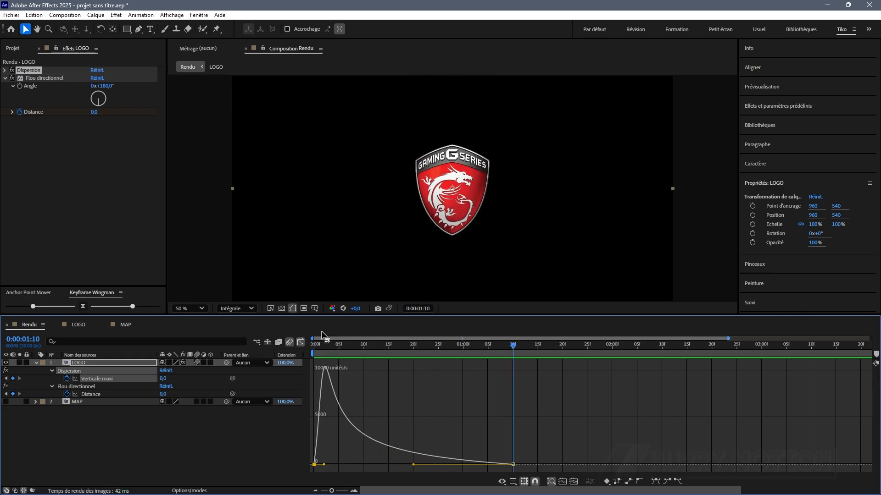
pyautogui.click(299, 343)
pyautogui.moveTo(534, 389); pyautogui.dragTo(307, 398)
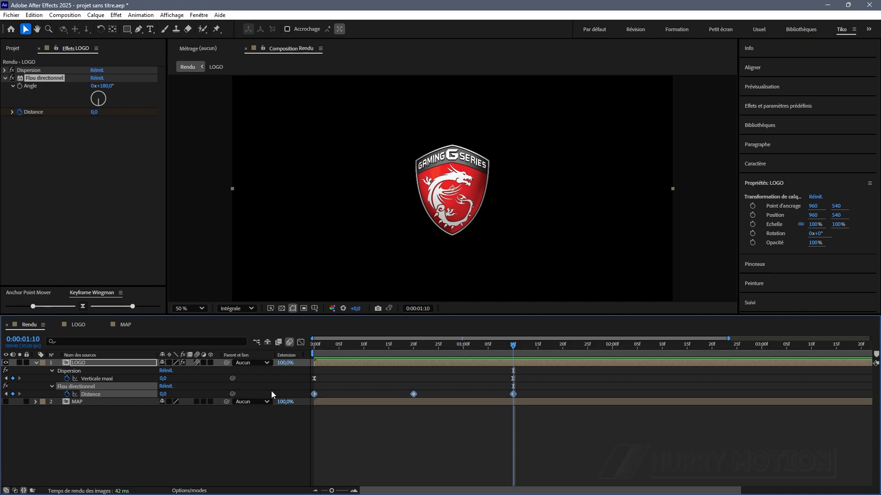
pyautogui.click(300, 343)
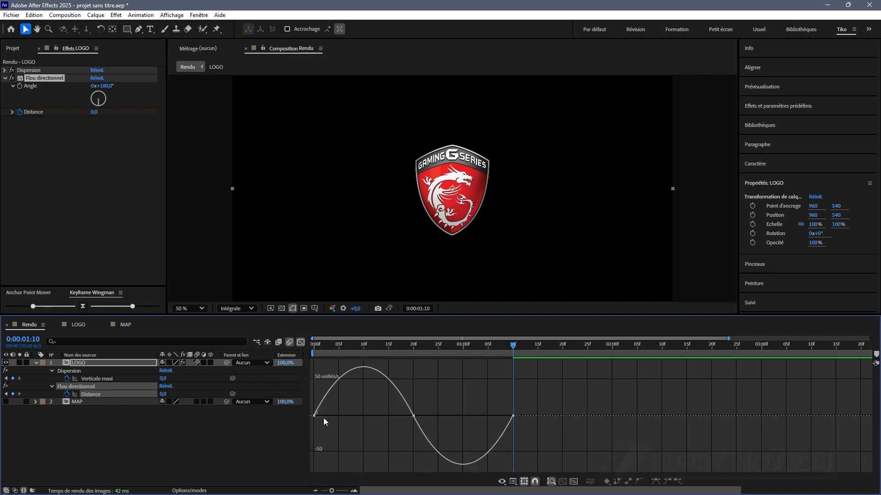
# Reshape Distance's speed curve into sharp opposing peaks just before and after 0:00:00:20 with gradual outer ramps, and preview the animation
pyautogui.moveTo(341, 410); pyautogui.dragTo(303, 426)
pyautogui.moveTo(332, 416); pyautogui.dragTo(372, 418)
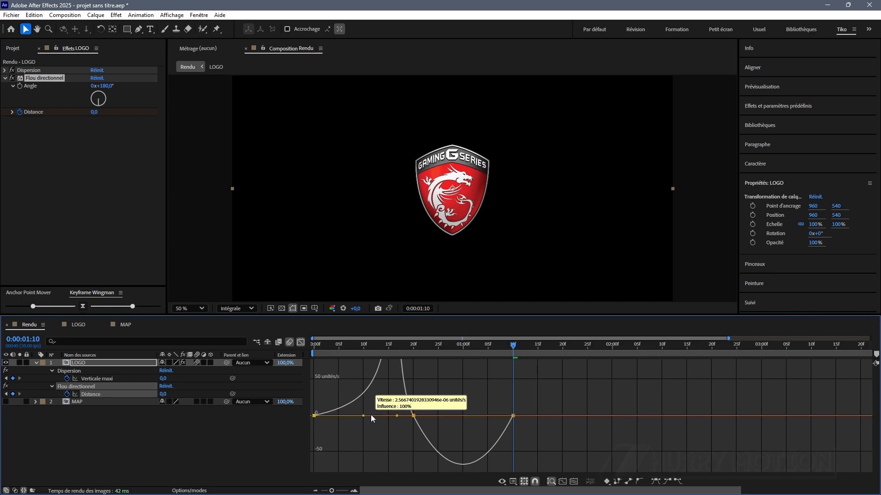
pyautogui.moveTo(525, 432); pyautogui.dragTo(404, 418)
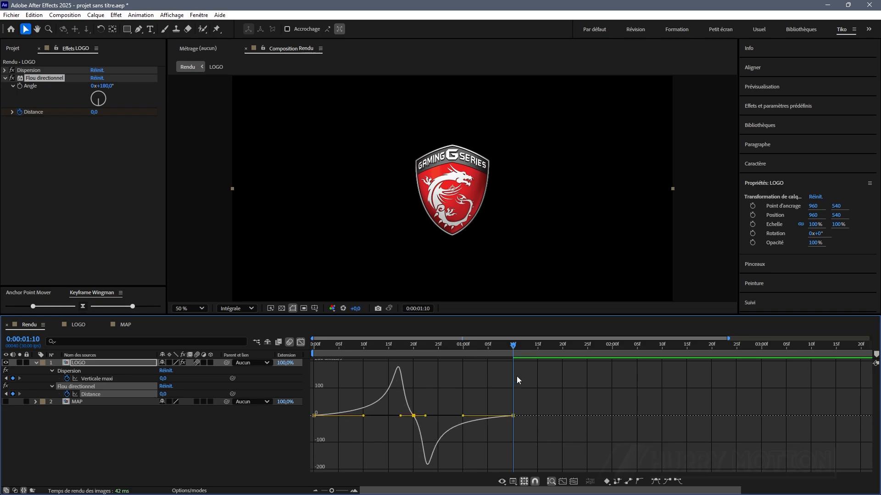
pyautogui.click(301, 343)
pyautogui.press('space')
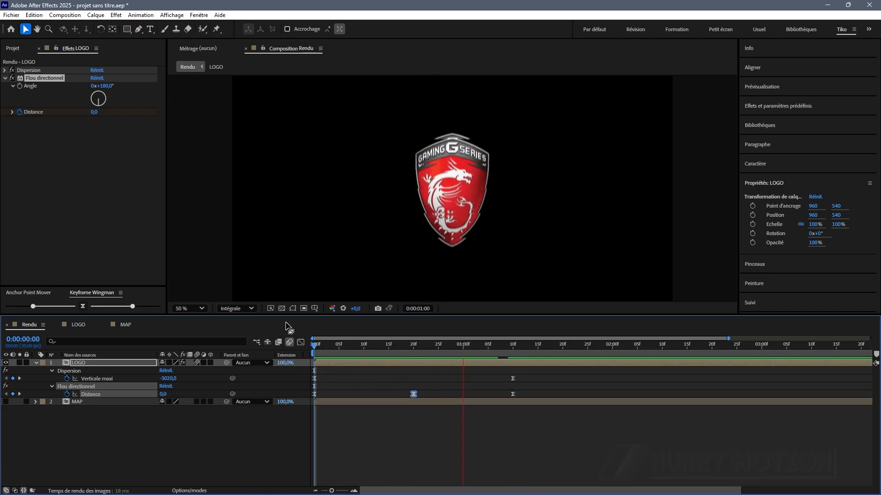
pyautogui.press('space')
# Return to 0:00:00:00, collapse the LOGO layer and precompose the LOGO and MAP layers as "Aniamtion"
pyautogui.moveTo(599, 353); pyautogui.dragTo(313, 354)
pyautogui.click(37, 363)
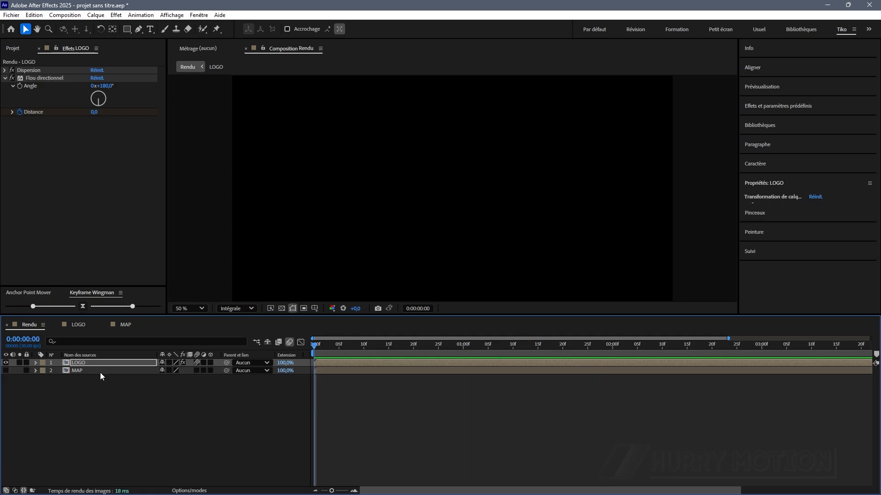
pyautogui.hotkey('ctrl', 'a')
pyautogui.hotkey('ctrl', 'shift', 'c')
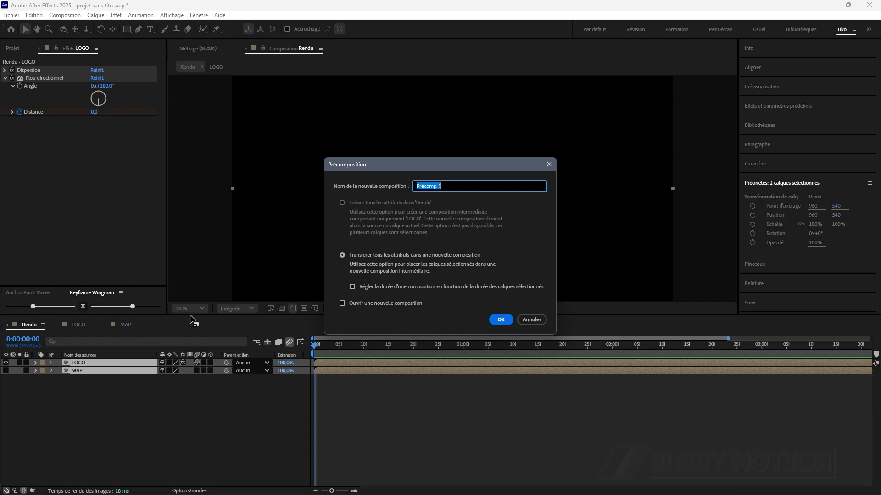
pyautogui.write('Aniamtion')
pyautogui.click(501, 320)
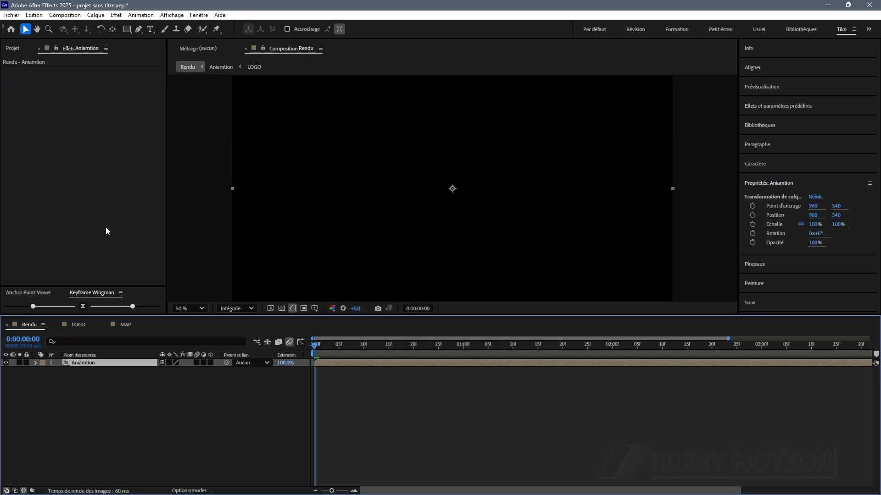
# Apply Décalage des couches to the Aniamtion layer at 0:00:00:19 and set the layer's blending mode to Add
pyautogui.press('space')
pyautogui.hotkey('ctrl', 'space')
pyautogui.write('déc')
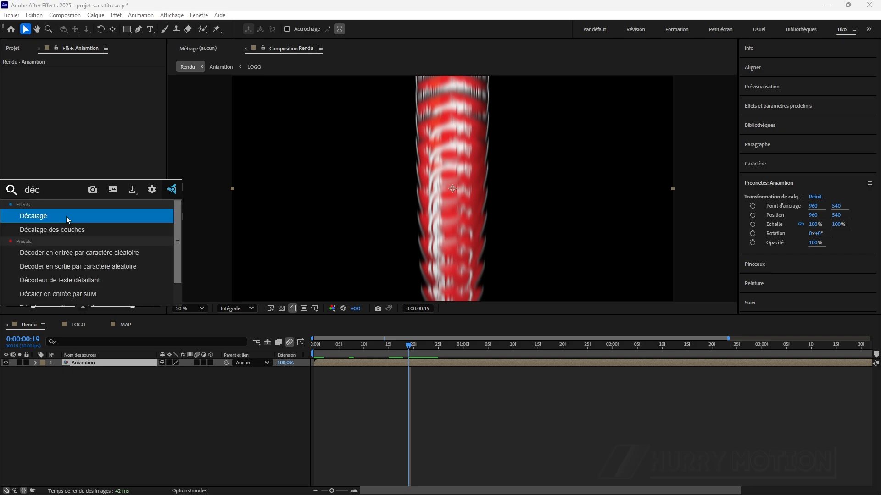
pyautogui.click(78, 229)
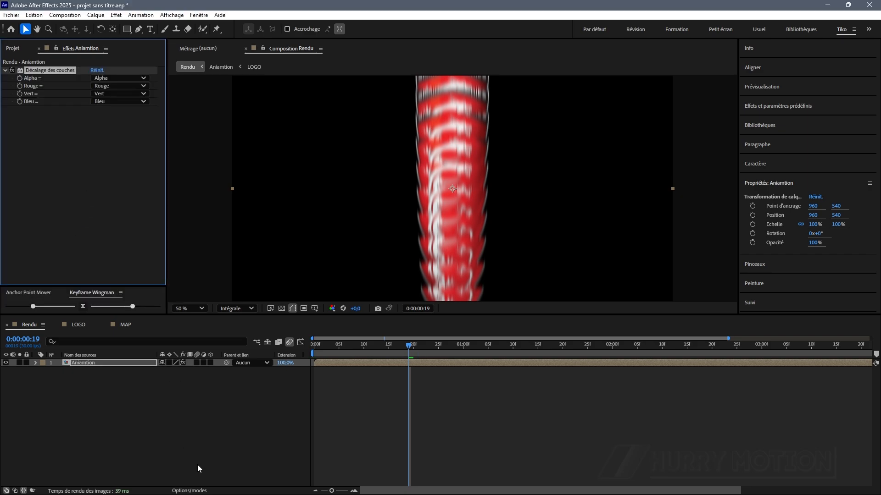
pyautogui.press('F4')
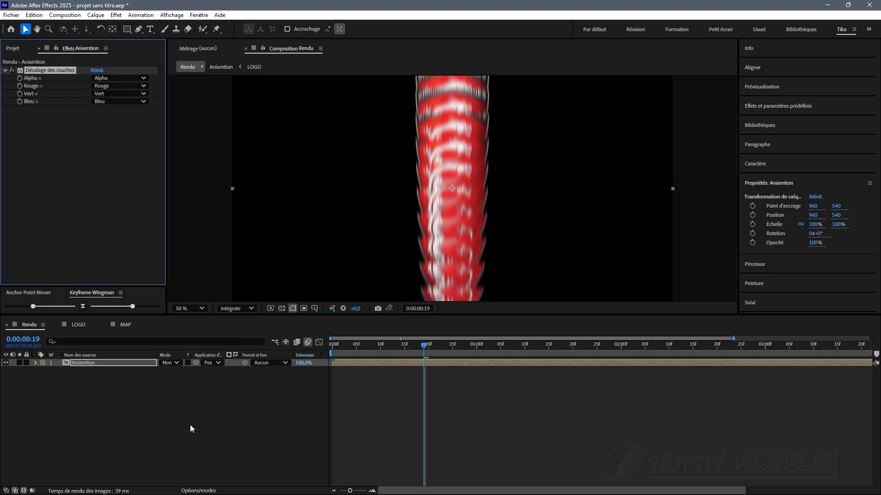
pyautogui.click(169, 363)
pyautogui.click(212, 191)
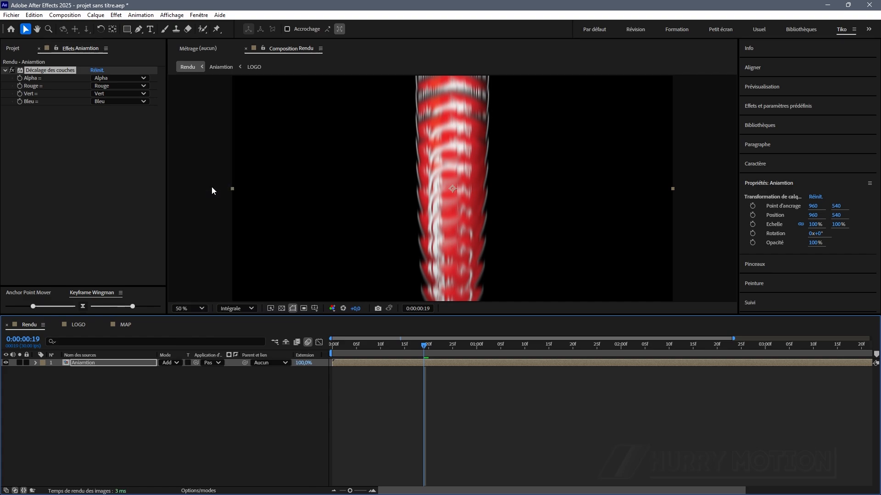
# Isolate the layer's red channel by setting Vert and Bleu to Néant in Décalage des couches
pyautogui.click(115, 93)
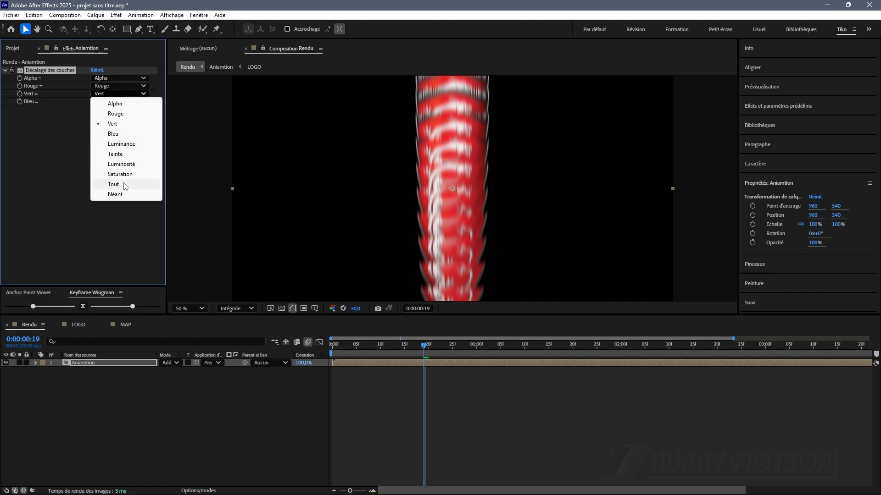
pyautogui.click(115, 194)
pyautogui.click(119, 102)
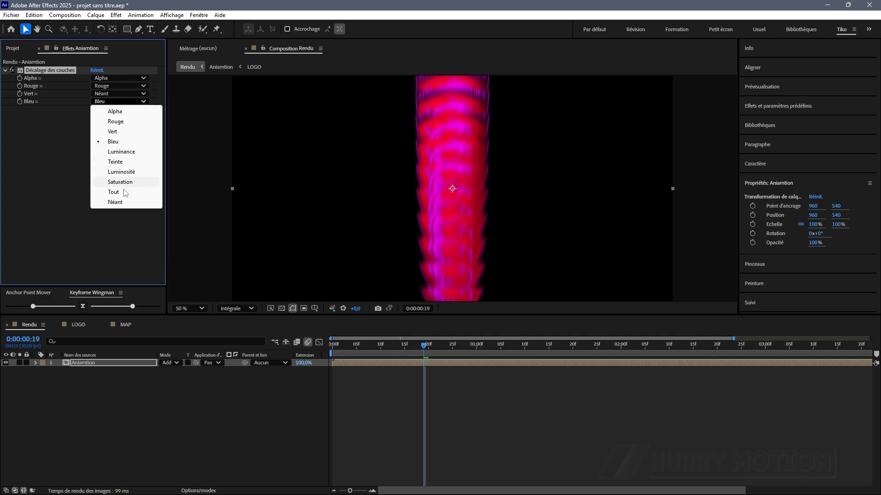
pyautogui.click(122, 204)
# Duplicate the Aniamtion layer and make the copy green-only, with Rouge set to Néant, Vert to Vert and Bleu to Néant
pyautogui.click(115, 363)
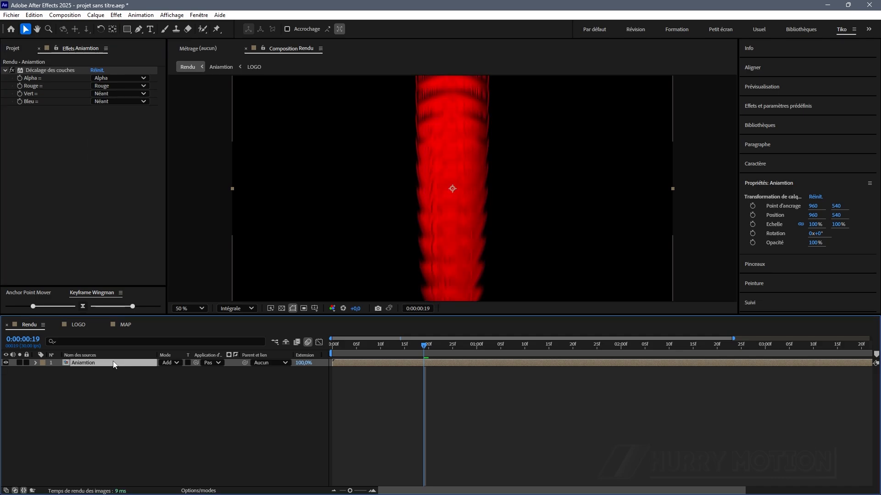
pyautogui.hotkey('ctrl', 'd')
pyautogui.click(118, 86)
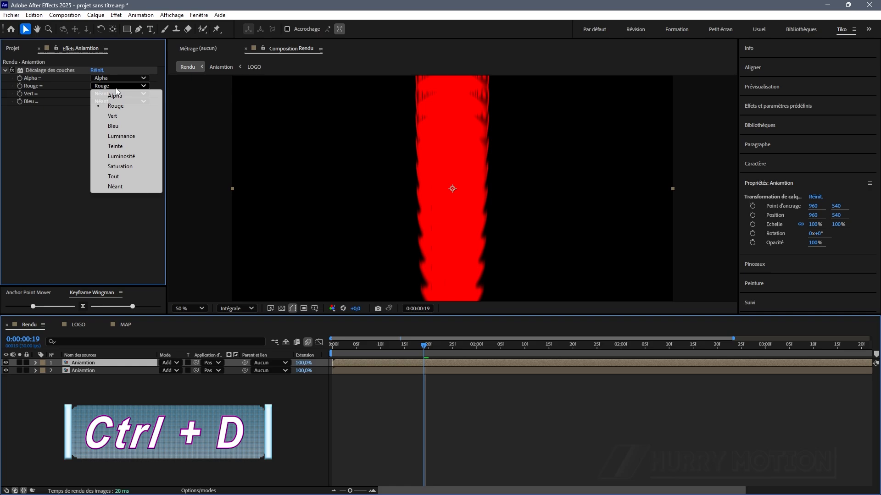
pyautogui.click(115, 186)
pyautogui.click(118, 94)
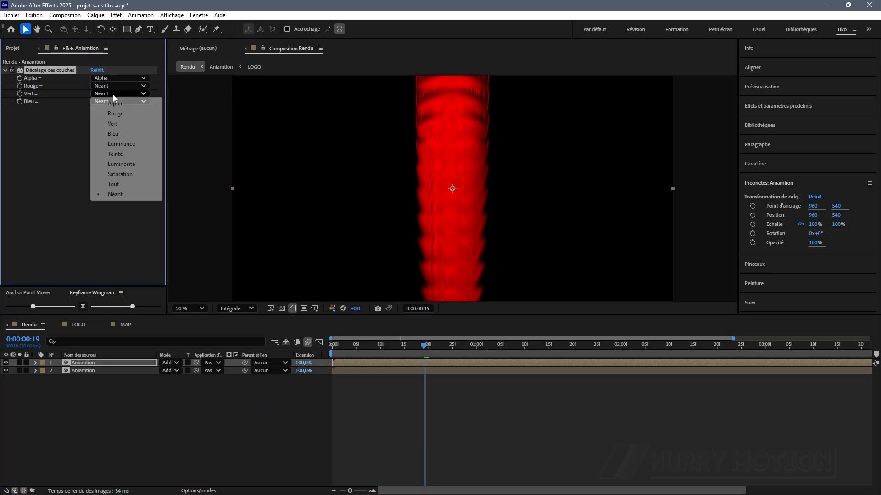
pyautogui.click(117, 127)
pyautogui.click(118, 101)
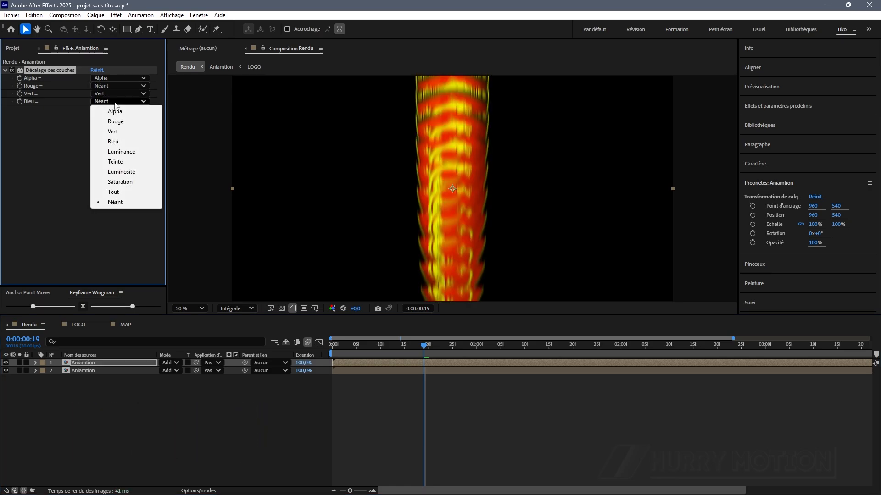
pyautogui.click(123, 204)
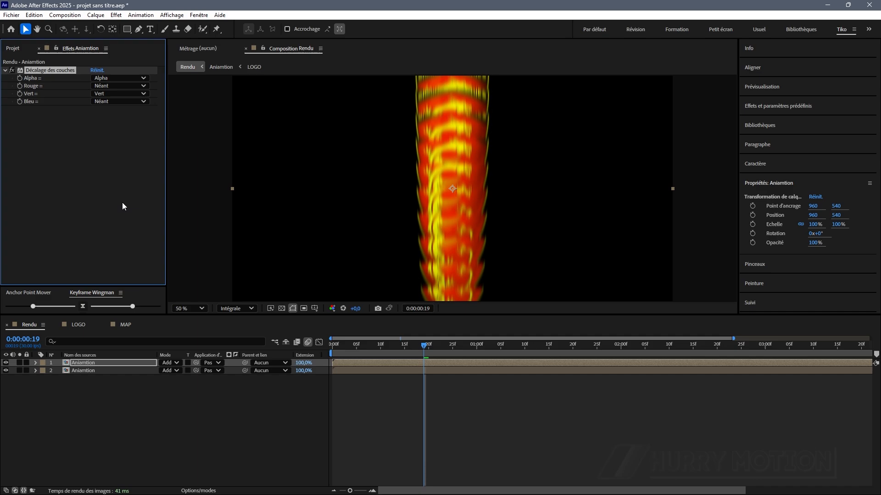
# Duplicate the green-only layer and make the copy blue-only, with Vert set to Néant and Bleu to Bleu
pyautogui.click(107, 364)
pyautogui.hotkey('ctrl', 'd')
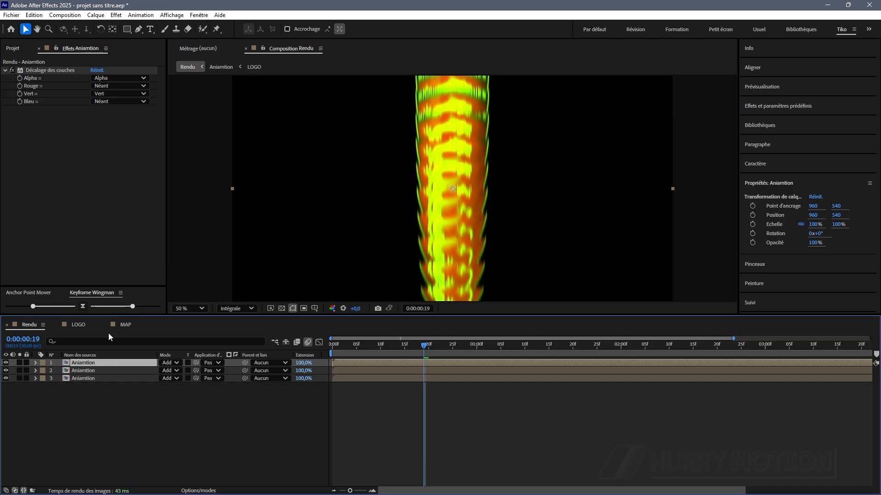
pyautogui.click(100, 94)
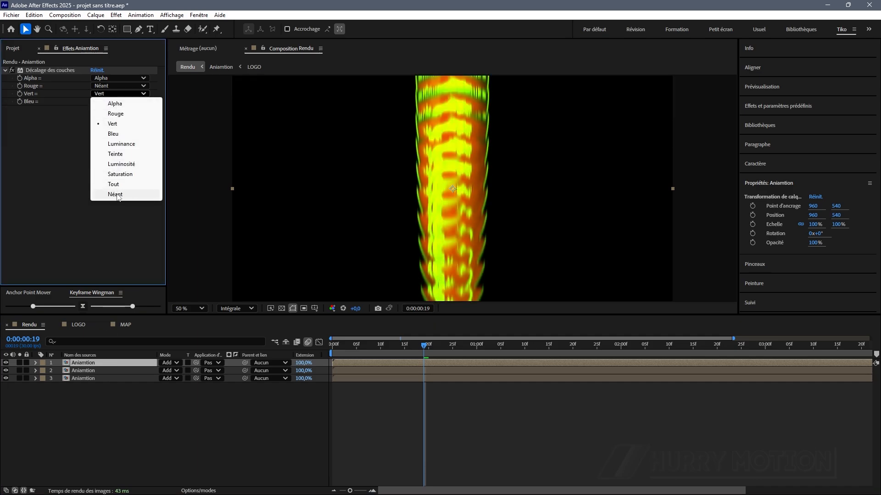
pyautogui.click(117, 194)
pyautogui.click(120, 101)
pyautogui.click(118, 144)
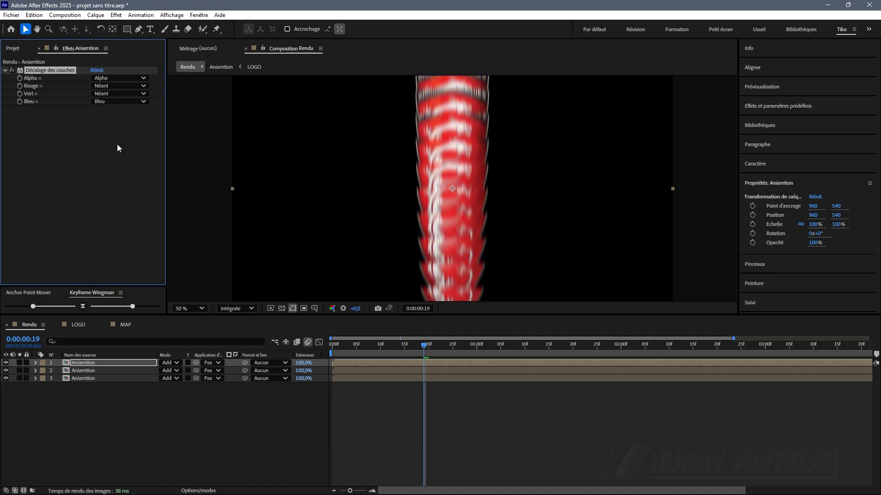
# Shift the green layer about one frame and the blue layer about two frames later, and scrub through the colour split
pyautogui.moveTo(421, 348); pyautogui.dragTo(410, 348)
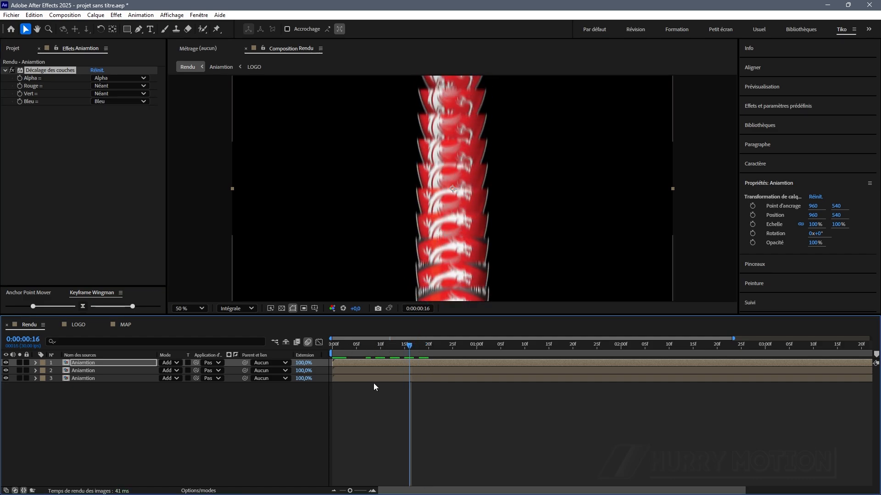
pyautogui.click(342, 371)
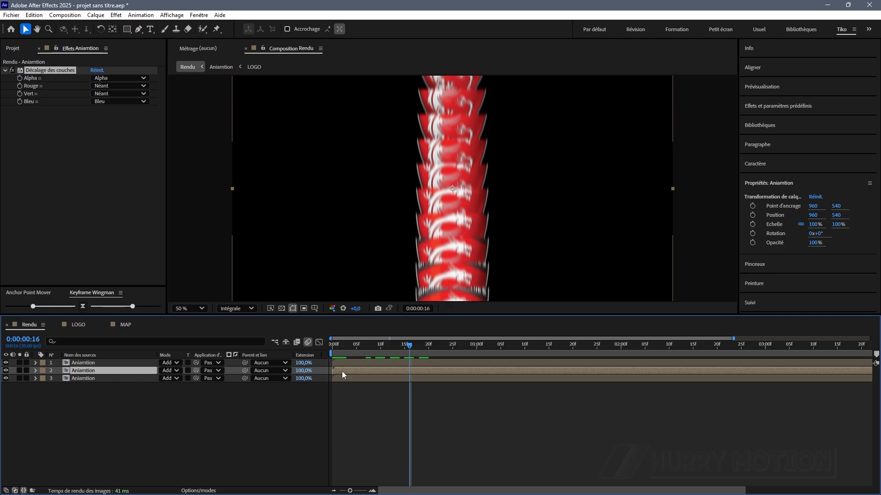
pyautogui.moveTo(342, 374); pyautogui.dragTo(360, 365)
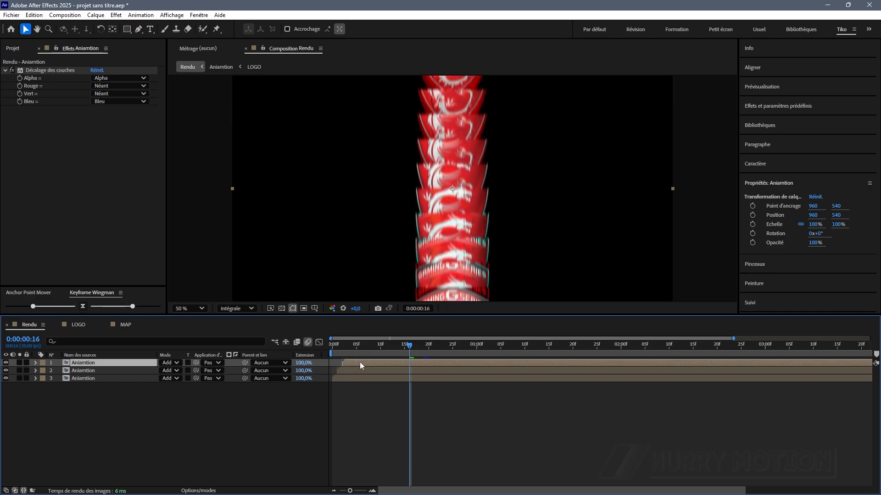
pyautogui.moveTo(412, 348); pyautogui.dragTo(321, 354)
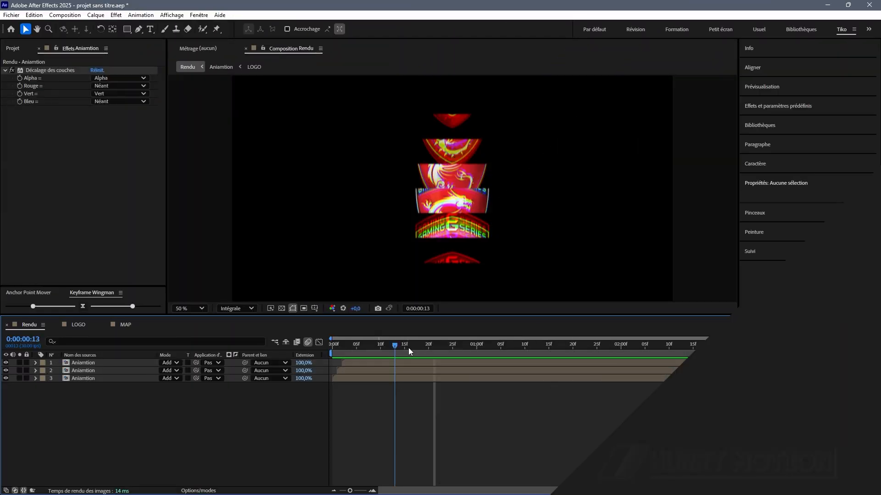
pyautogui.moveTo(409, 347); pyautogui.dragTo(416, 349)
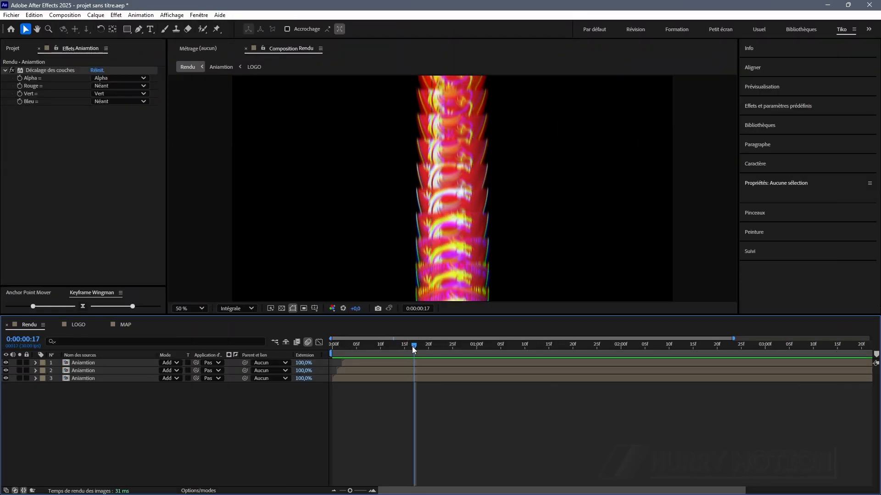
pyautogui.press(',')
pyautogui.moveTo(415, 347); pyautogui.dragTo(400, 347)
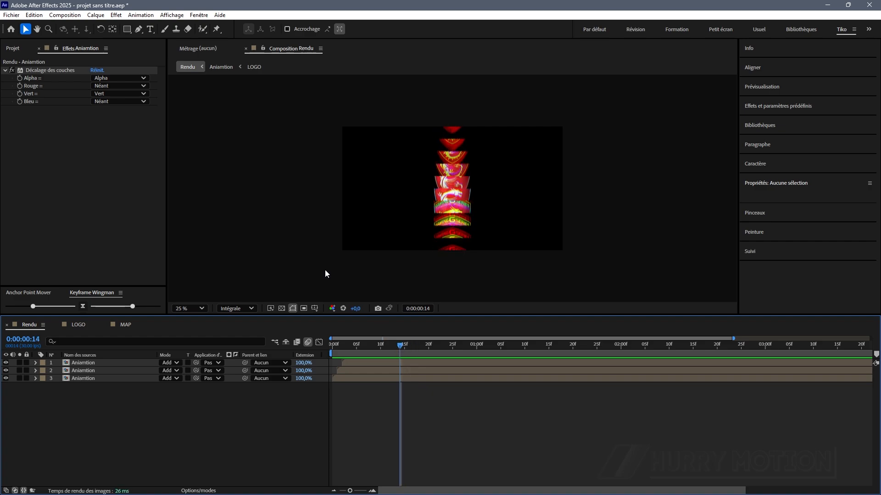
# Apply CC Scale Wipe to the green-channel Aniamtion layer and set its Direction to 0°
pyautogui.click(85, 373)
pyautogui.click(70, 212)
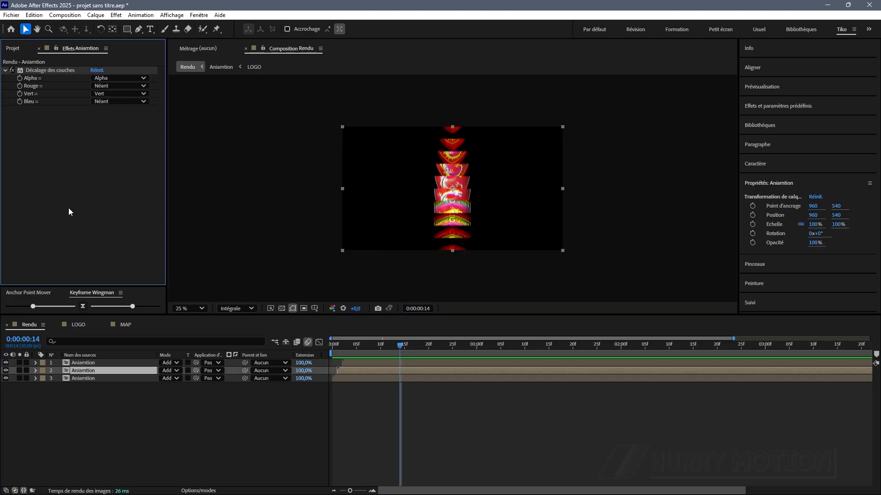
pyautogui.hotkey('ctrl', 'space')
pyautogui.write('cc s')
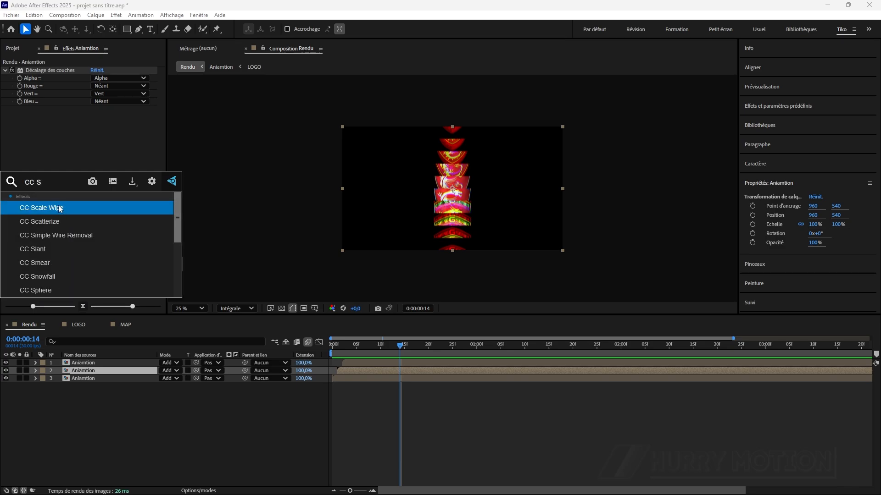
pyautogui.click(59, 209)
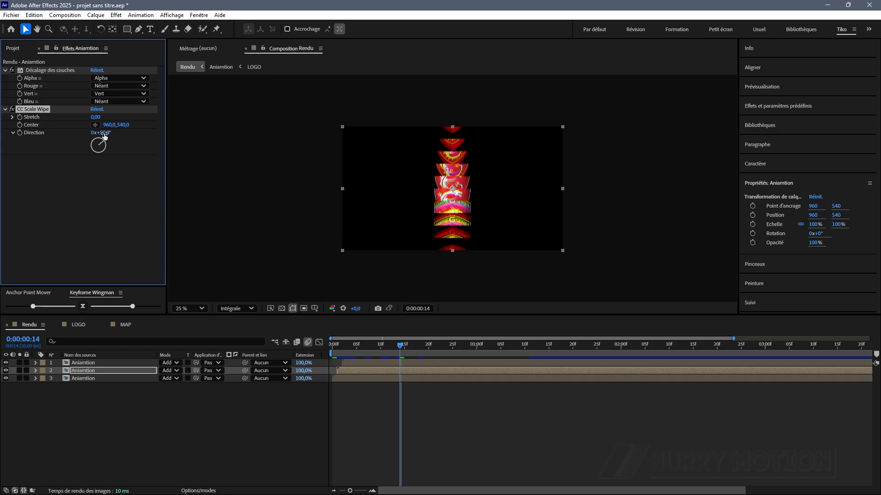
pyautogui.click(104, 133)
pyautogui.write('0')
pyautogui.click(122, 193)
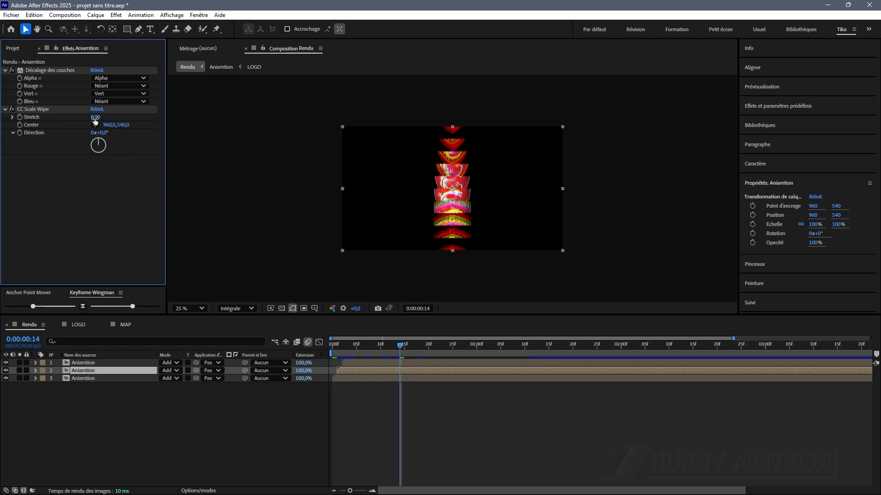
# Try a CC Scale Wipe Stretch of about 4.1, reset it to 0 and scrub to 0:00:00:15
pyautogui.moveTo(95, 120)
pyautogui.mouseDown()
pyautogui.moveTo(142, 115)
pyautogui.moveTo(112, 117)
pyautogui.mouseUp()
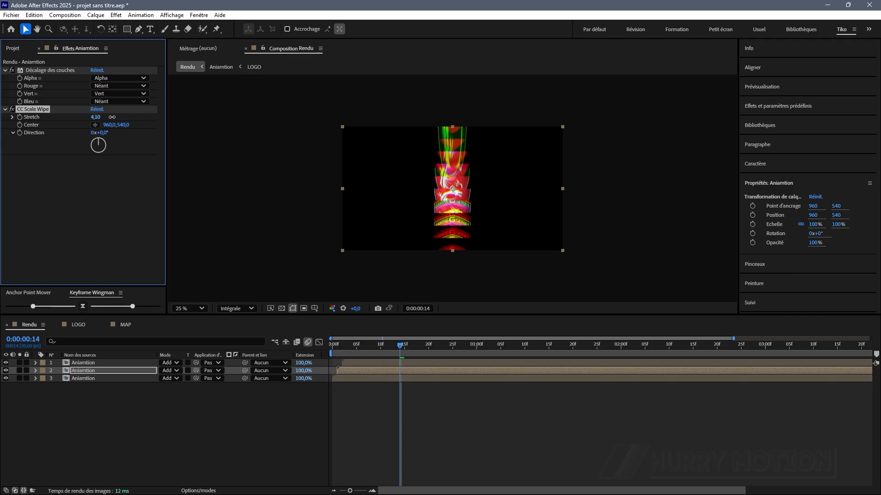
pyautogui.click(98, 117)
pyautogui.moveTo(391, 349)
pyautogui.mouseDown()
pyautogui.moveTo(359, 351)
pyautogui.moveTo(406, 352)
pyautogui.mouseUp()
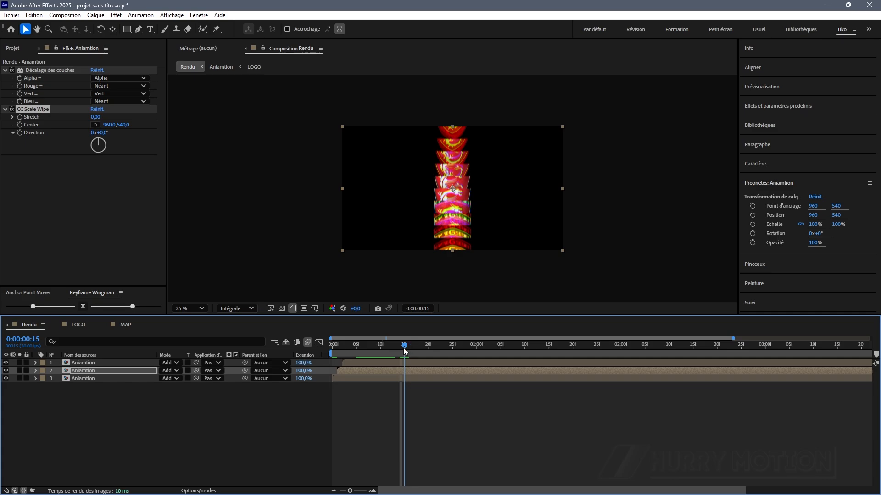
# Keyframe the green-channel layer's CC Scale Wipe Stretch at 15 at 0:00:00:10 and reveal its keyframes
pyautogui.moveTo(405, 349); pyautogui.dragTo(384, 350)
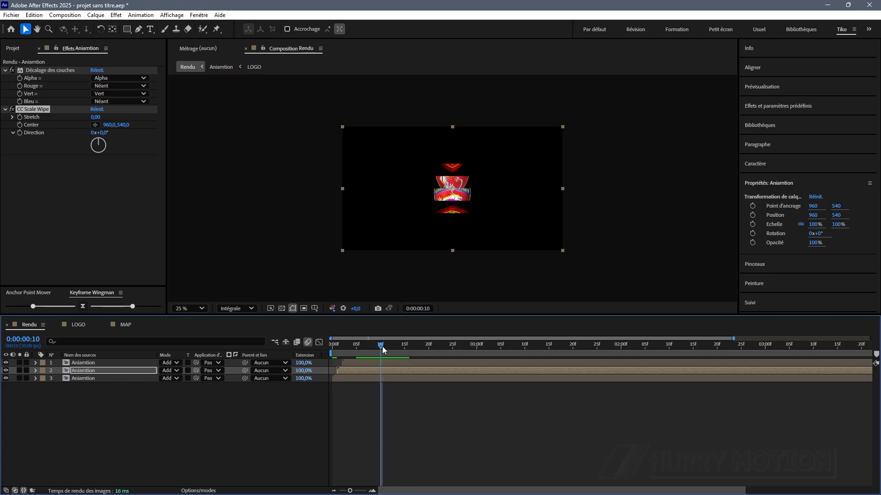
pyautogui.moveTo(97, 121); pyautogui.dragTo(164, 118)
pyautogui.click(98, 118)
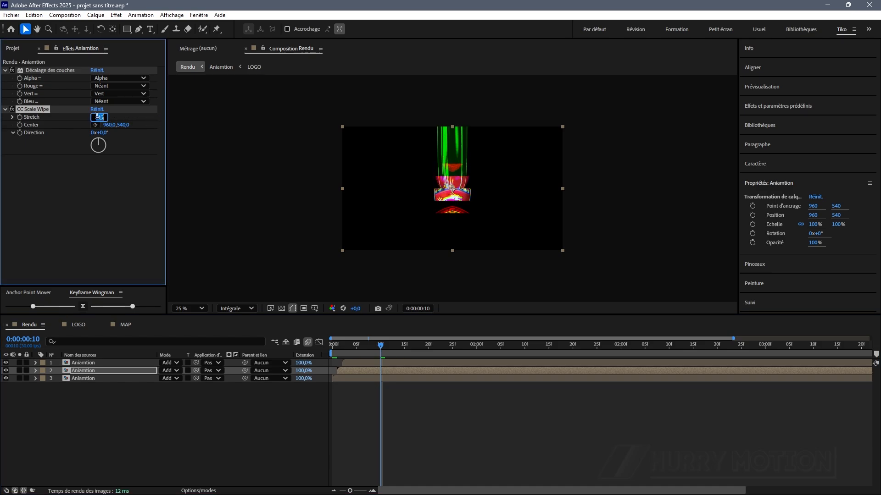
pyautogui.write('15')
pyautogui.press('Return')
pyautogui.press('u')
# Set the green-channel layer's CC Scale Wipe Stretch to 0 at 0:00:01:00
pyautogui.moveTo(415, 352); pyautogui.dragTo(476, 352)
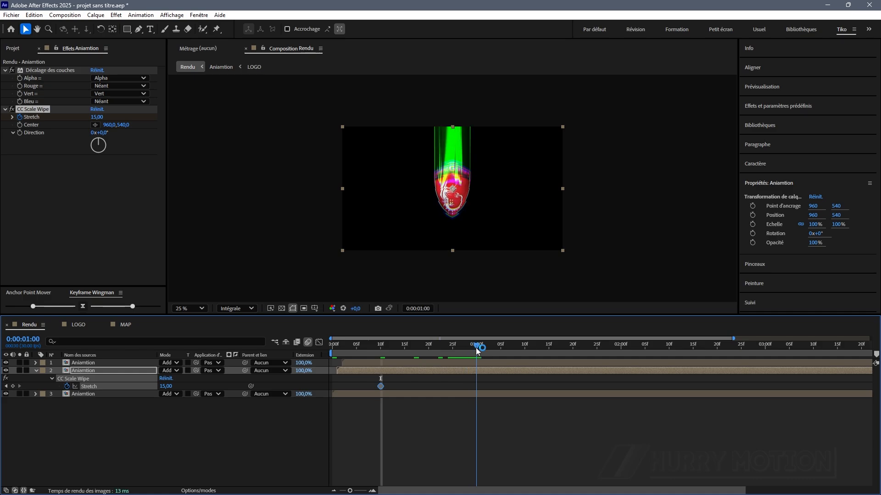
pyautogui.click(95, 118)
pyautogui.click(121, 207)
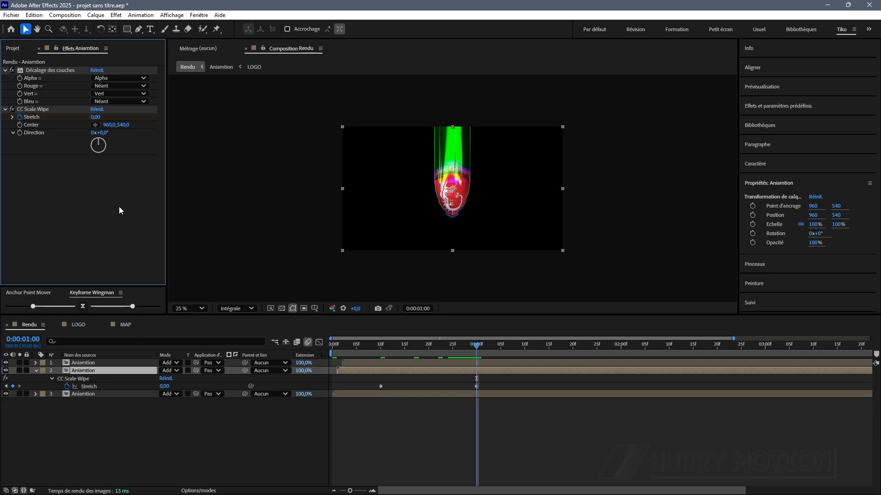
# Preview the green layer's stretch animation from 0:00:00:06 and scrub back to 0:00:00:21
pyautogui.moveTo(479, 346); pyautogui.dragTo(364, 348)
pyautogui.press('space')
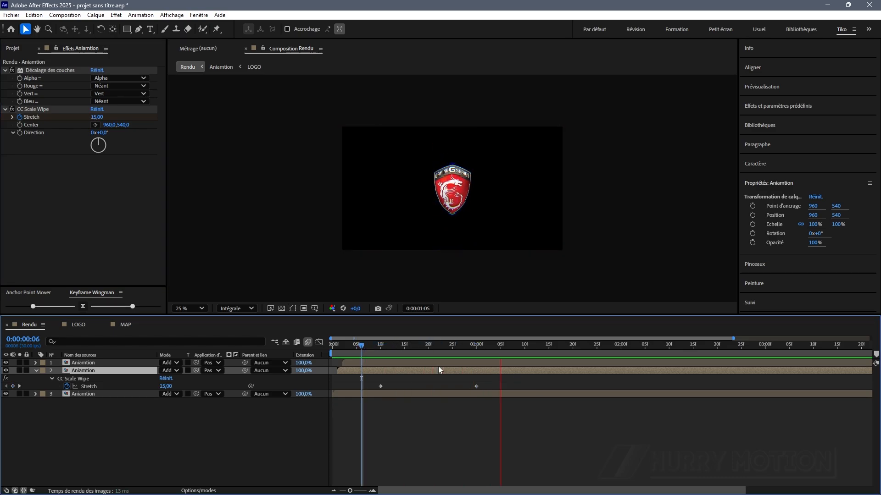
pyautogui.press('space')
pyautogui.press('.')
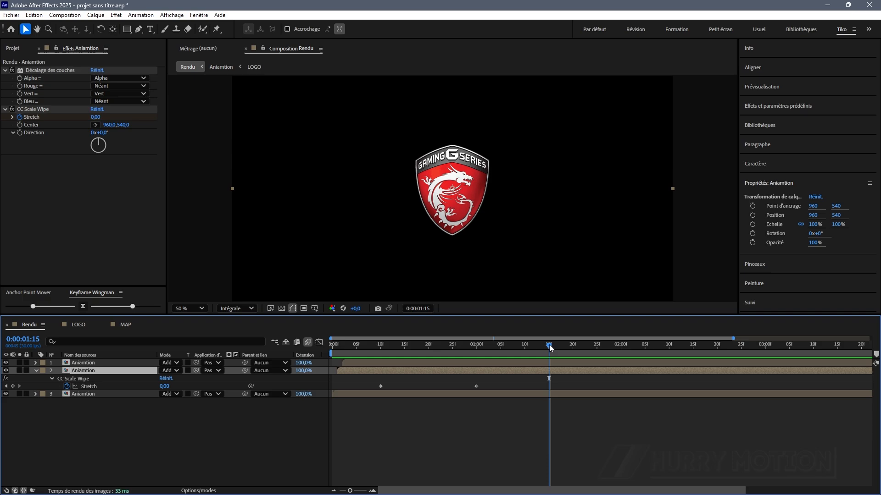
pyautogui.moveTo(539, 345); pyautogui.dragTo(434, 347)
# Copy the animated CC Scale Wipe from the green-channel layer to the blue-channel layer at 0:00:00:10
pyautogui.click(35, 111)
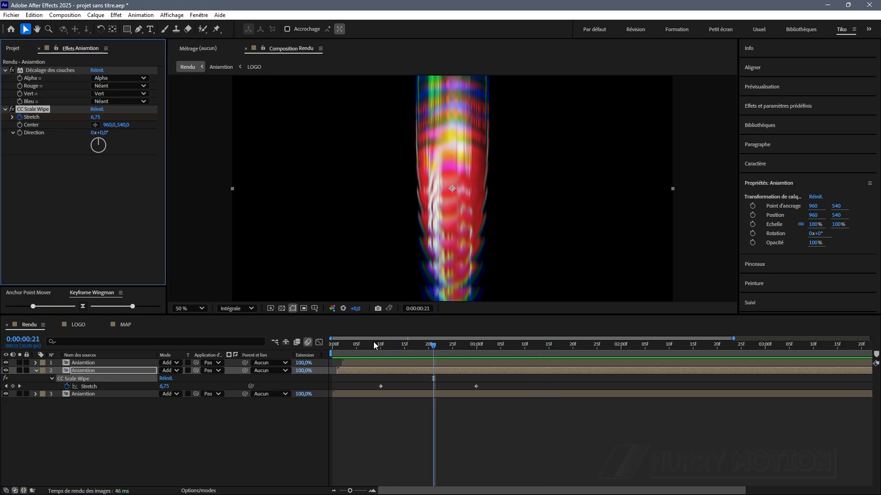
pyautogui.moveTo(431, 348); pyautogui.dragTo(381, 349)
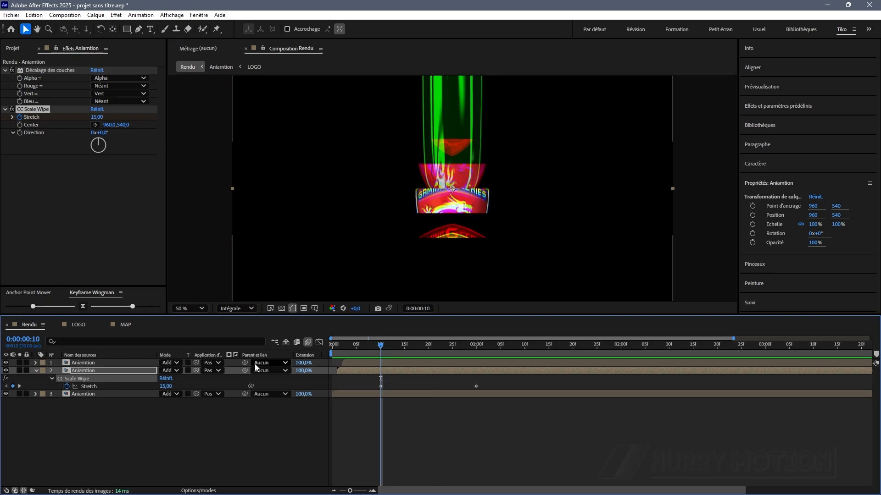
pyautogui.click(89, 394)
pyautogui.click(103, 363)
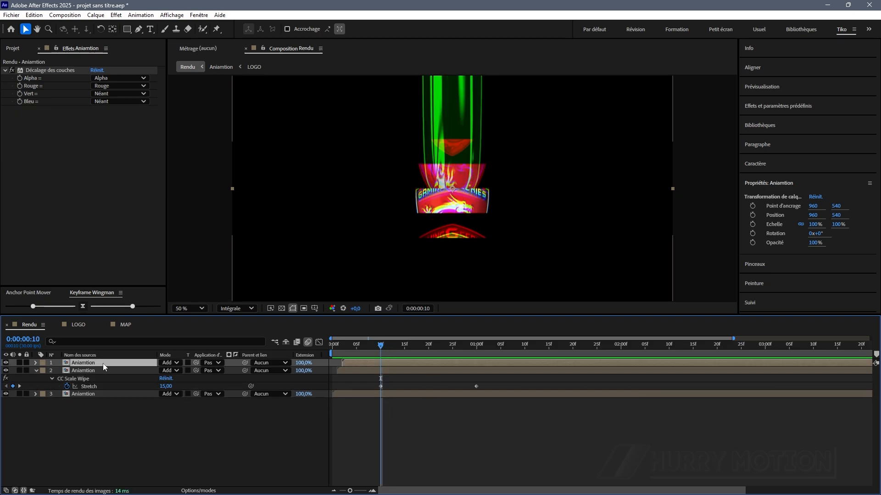
pyautogui.click(92, 224)
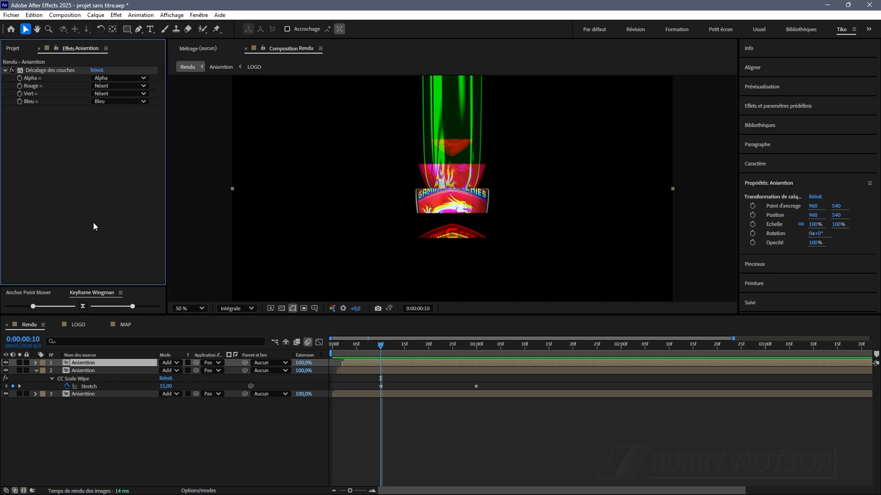
pyautogui.hotkey('ctrl', 'v')
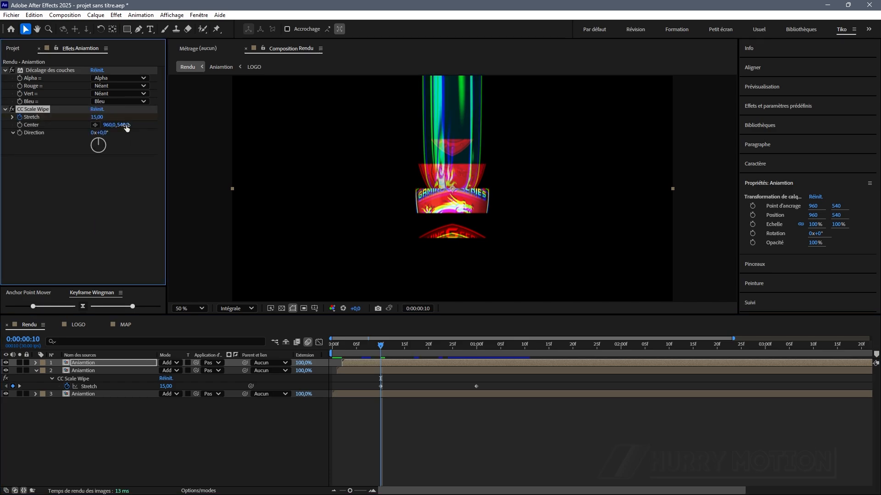
# Set the Direction of the blue-channel layer's CC Scale Wipe to 180°
pyautogui.click(103, 132)
pyautogui.write('180')
pyautogui.press('Return')
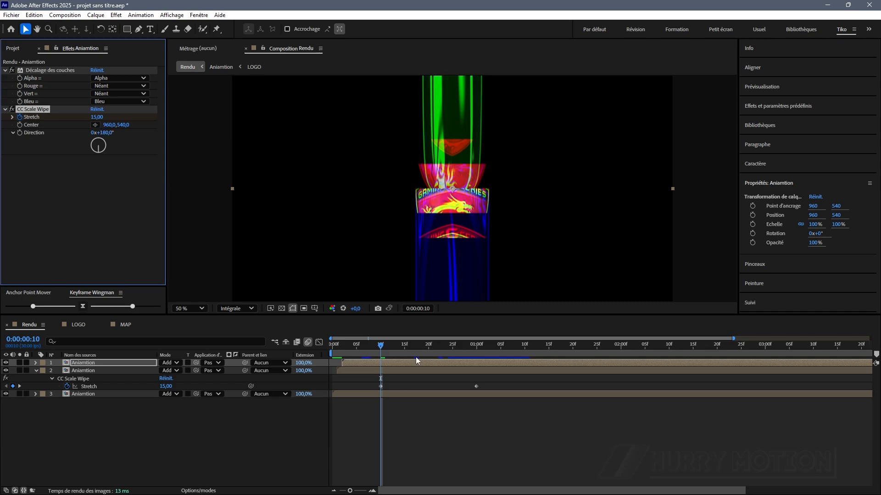
# Play the opposing green and blue stretches from the start and scrub back to 0:00:00:14
pyautogui.click(334, 347)
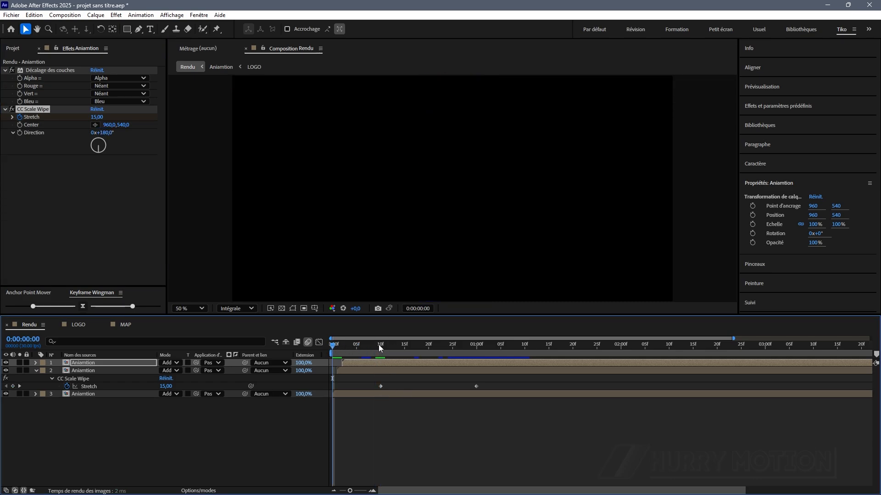
pyautogui.press('space')
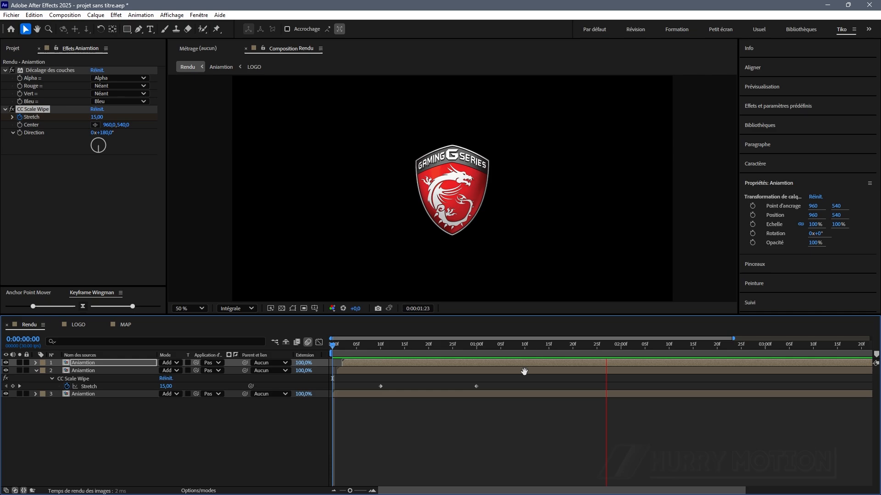
pyautogui.press('space')
pyautogui.moveTo(608, 345); pyautogui.dragTo(400, 346)
# Create a very dark red solid named BG and place it beneath the three Aniamtion layers
pyautogui.click(36, 371)
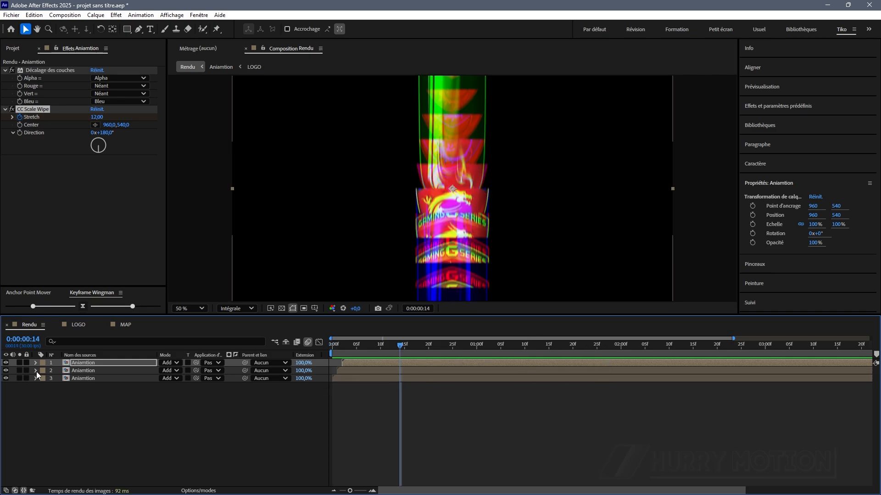
pyautogui.click(84, 365)
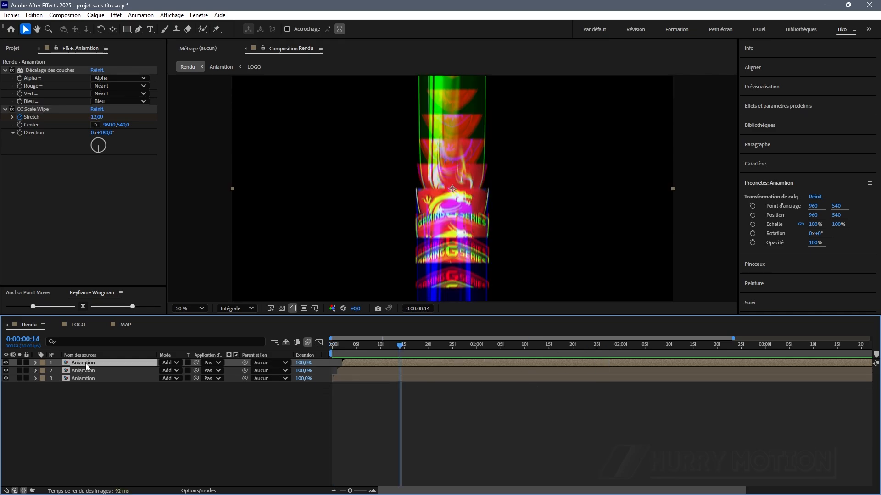
pyautogui.click(119, 433)
pyautogui.hotkey('ctrl', 'y')
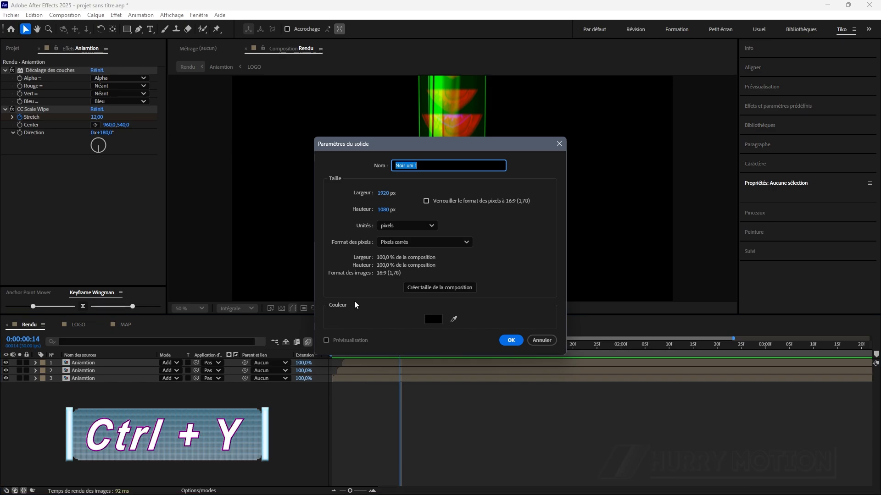
pyautogui.write('BG')
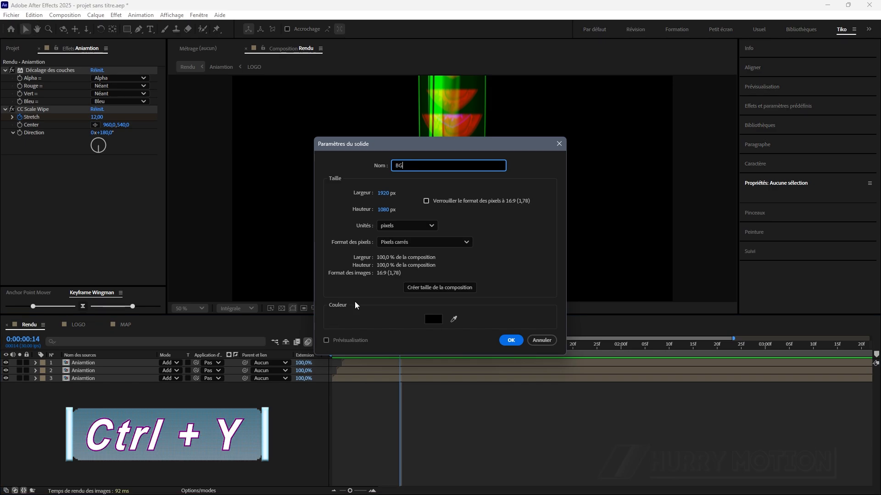
pyautogui.click(436, 320)
pyautogui.click(442, 295)
pyautogui.click(523, 200)
pyautogui.click(511, 340)
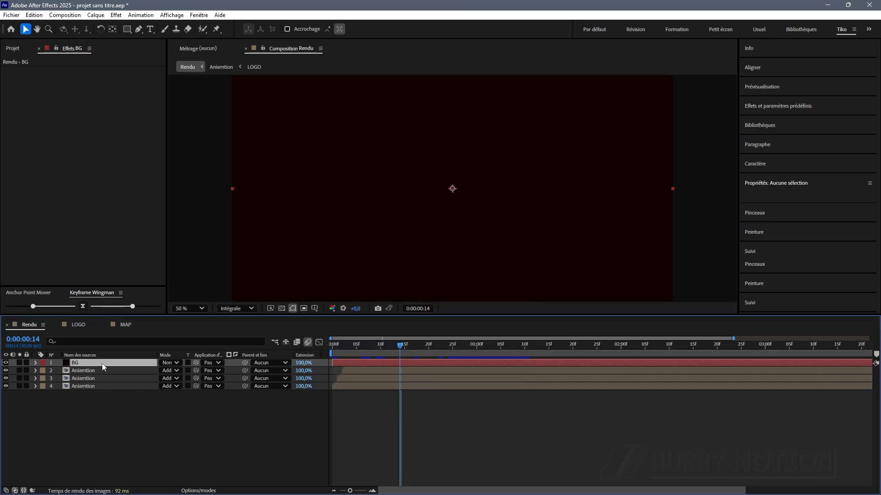
pyautogui.moveTo(102, 363); pyautogui.dragTo(102, 389)
pyautogui.moveTo(449, 345); pyautogui.dragTo(376, 346)
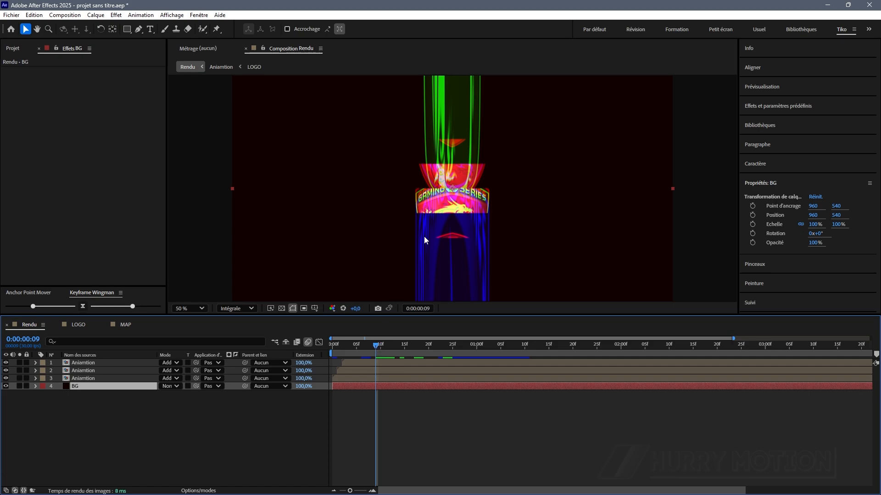
# Add an adjustment layer above the Aniamtion layers and apply CC Vector Blur with an Amount of 4
pyautogui.click(81, 363)
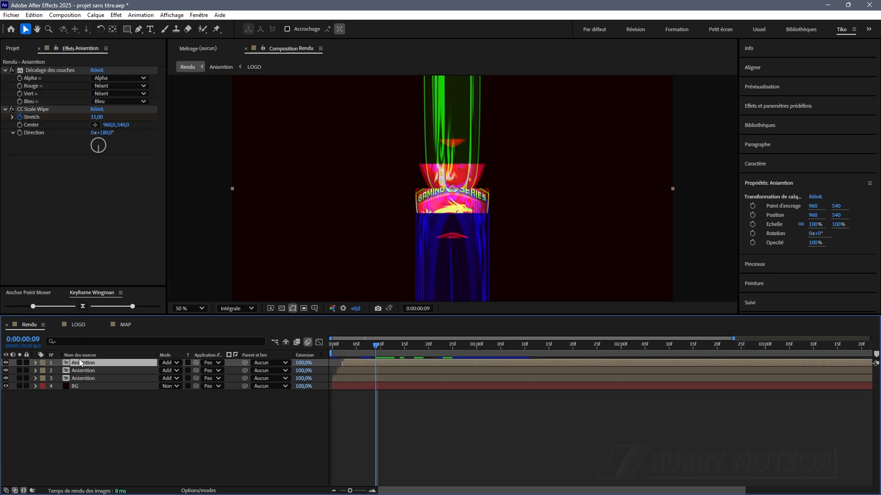
pyautogui.hotkey('ctrl', 'alt', 'y')
pyautogui.hotkey('ctrl', 'space')
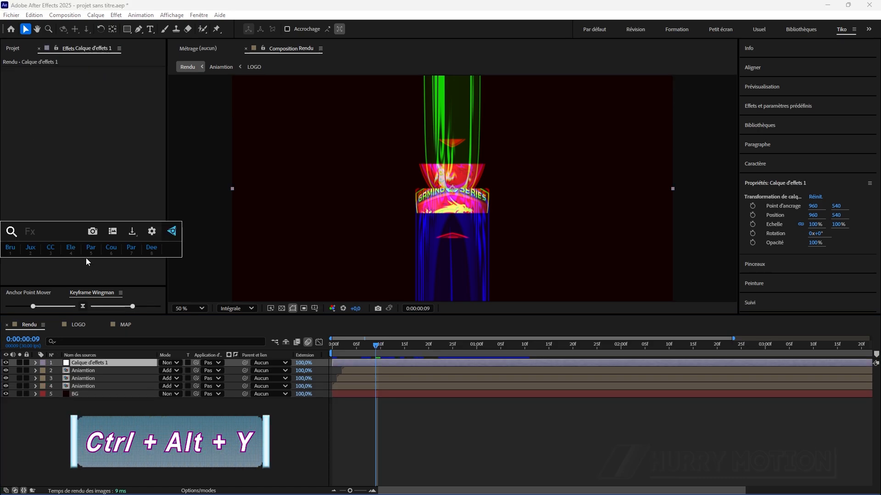
pyautogui.write('cc v')
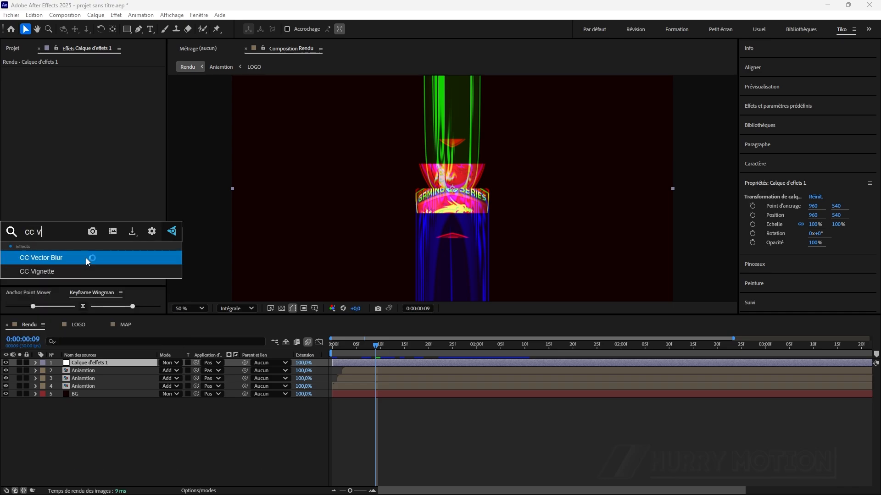
pyautogui.click(87, 258)
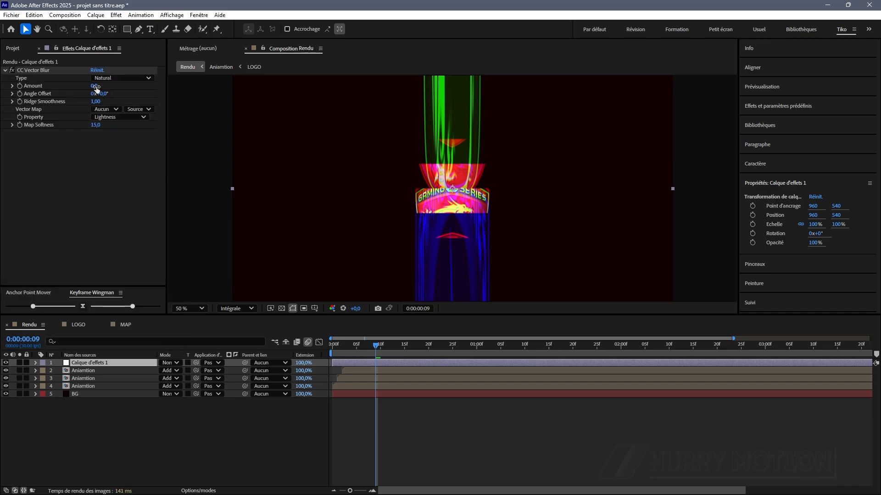
pyautogui.moveTo(97, 86); pyautogui.dragTo(98, 87)
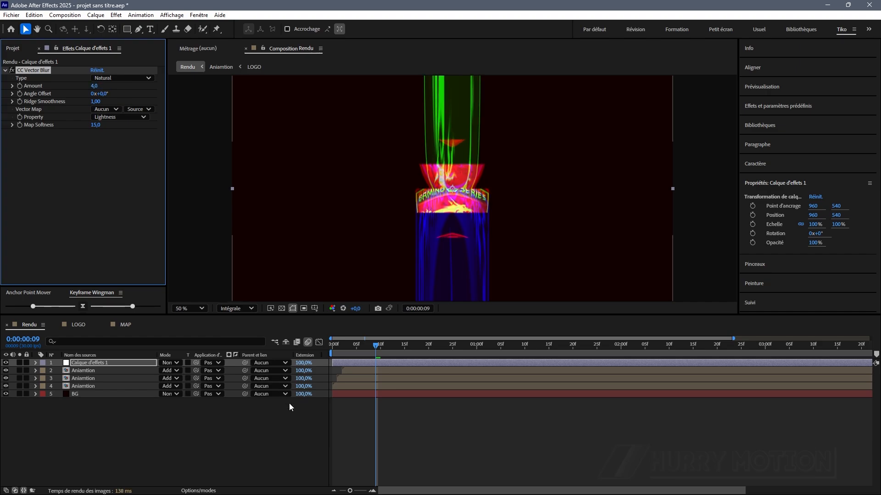
# Keyframe the CC Vector Blur Amount at 7 at 0:00:00:10, aligned with the green layer's first Stretch keyframe
pyautogui.click(379, 378)
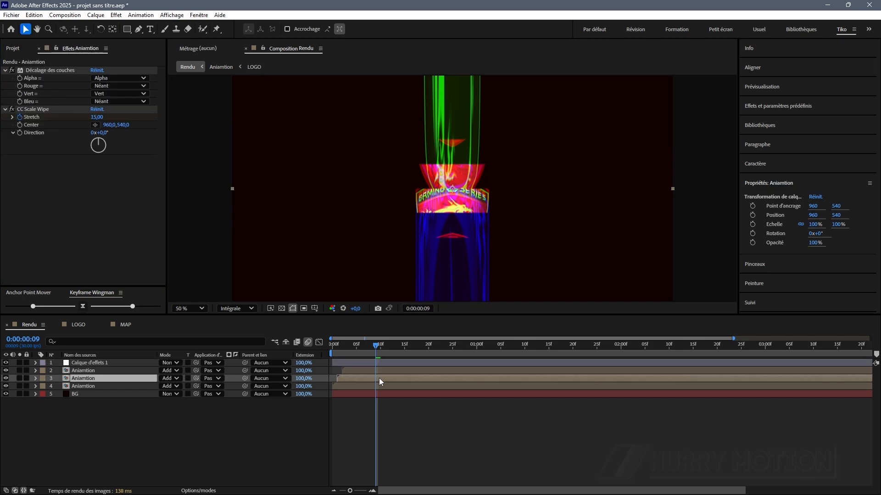
pyautogui.press('u')
pyautogui.moveTo(377, 348); pyautogui.dragTo(383, 349)
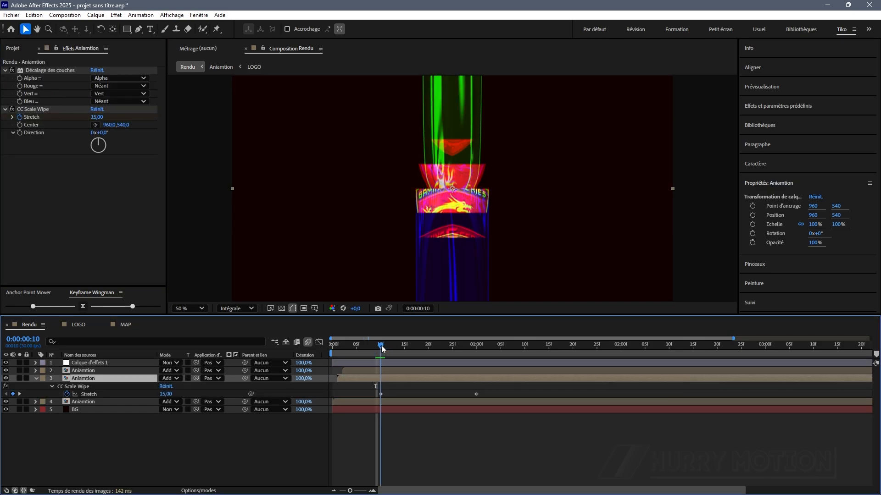
pyautogui.click(381, 362)
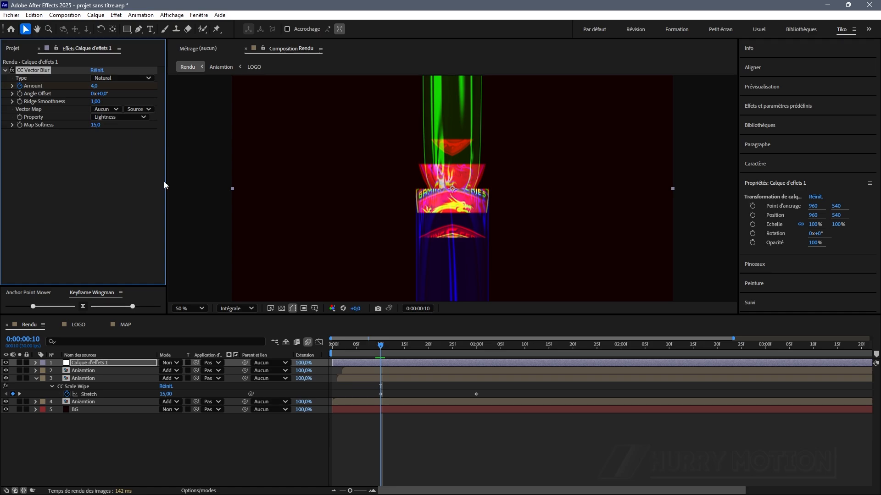
pyautogui.click(94, 87)
pyautogui.press('Return')
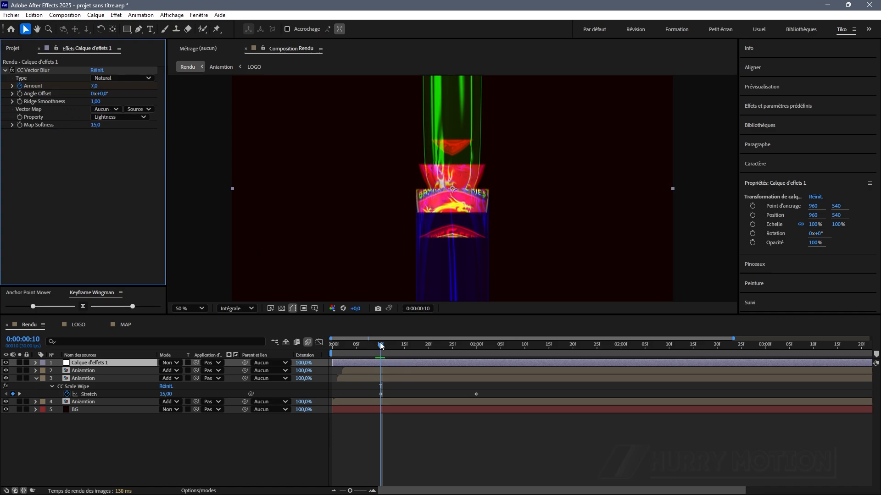
# Set the CC Vector Blur Amount to 0 at 0:00:01:00
pyautogui.moveTo(380, 345); pyautogui.dragTo(475, 360)
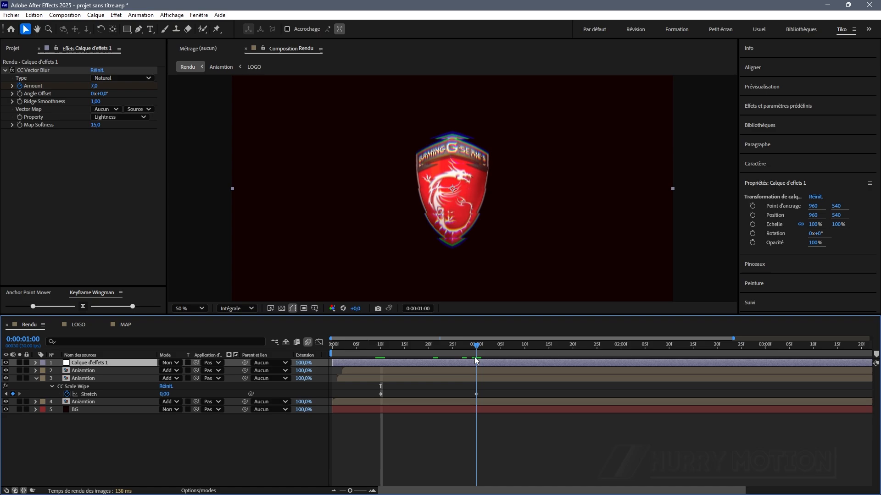
pyautogui.click(96, 86)
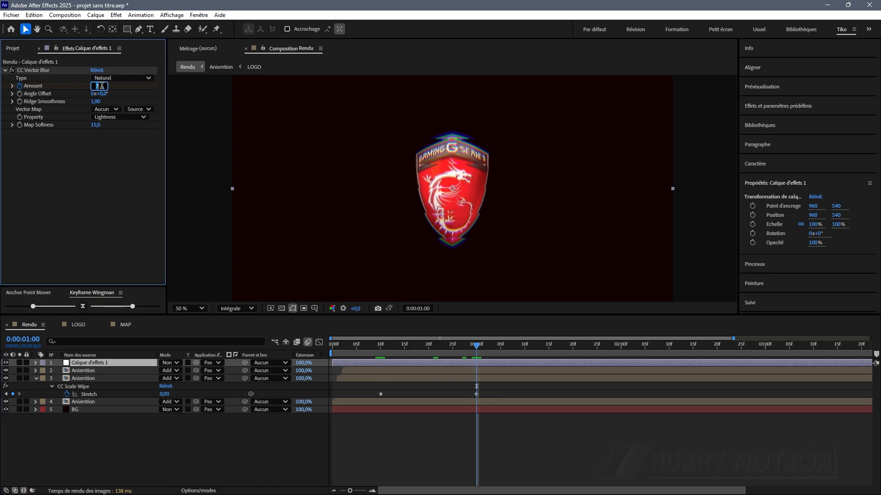
pyautogui.write('0')
pyautogui.press('Return')
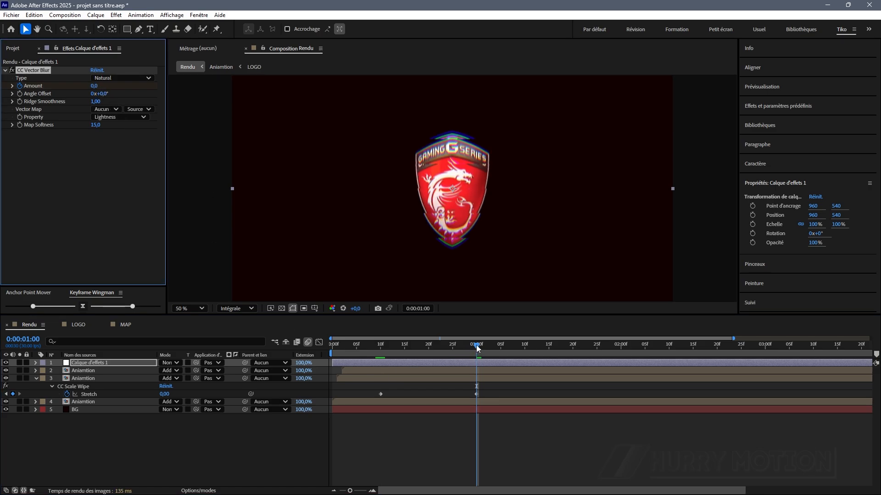
# Reveal the CC Vector Blur keyframes, set the Amount to 0 at 0:00:00:05 and preview the animation
pyautogui.moveTo(477, 349); pyautogui.dragTo(352, 353)
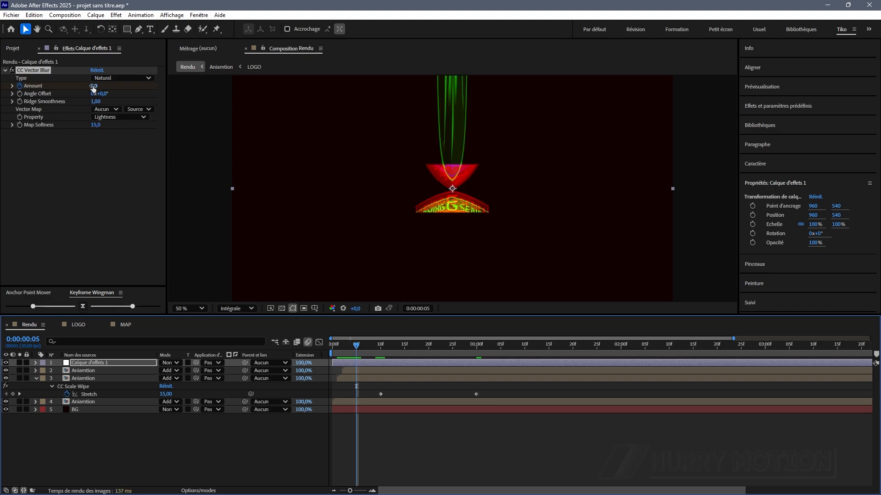
pyautogui.press('u')
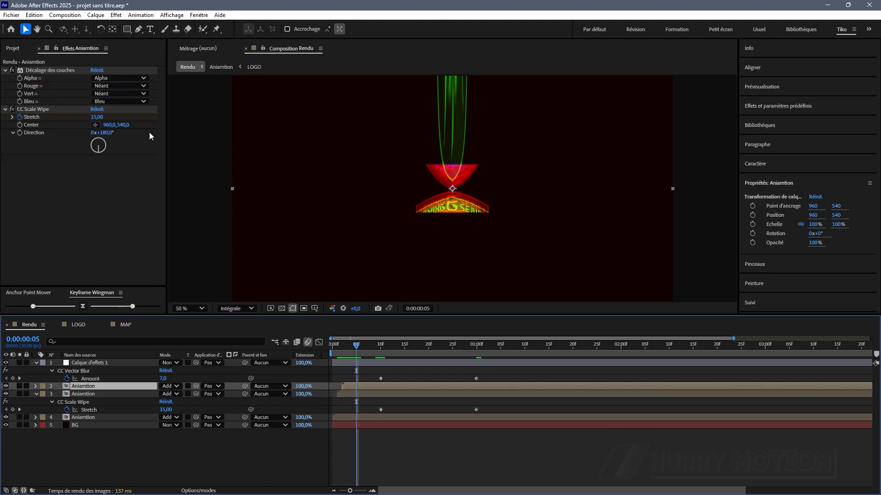
pyautogui.hotkey('ctrl', 'Up')
pyautogui.moveTo(93, 87); pyautogui.dragTo(14, 90)
pyautogui.press('space')
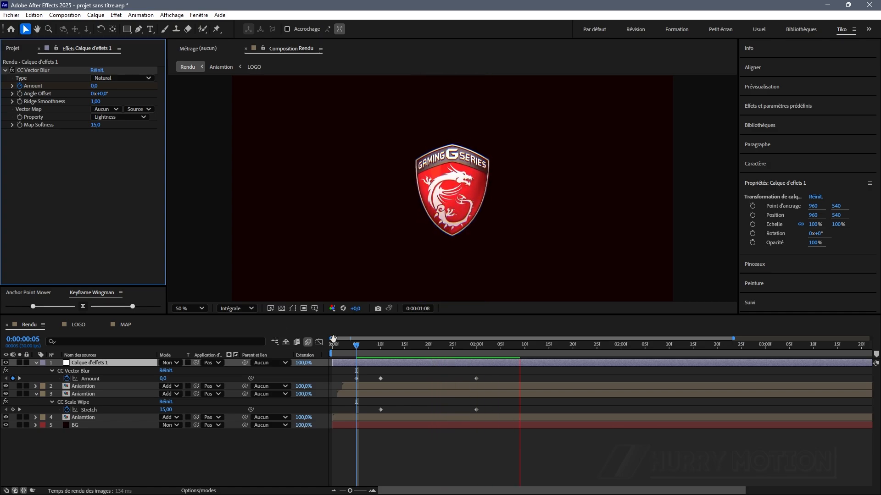
# Add a second adjustment layer above the first and apply CC Light Rays to it, viewing the frame at 0:00:00:14
pyautogui.press('space')
pyautogui.moveTo(514, 351); pyautogui.dragTo(400, 360)
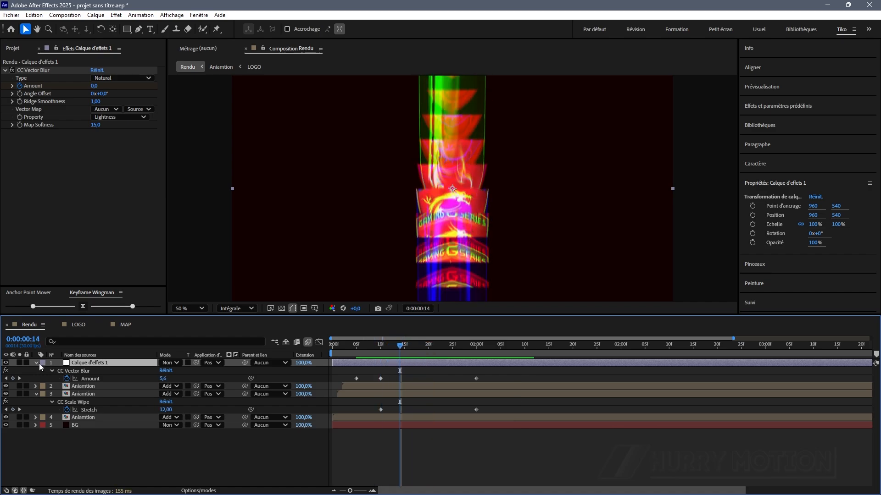
pyautogui.click(36, 362)
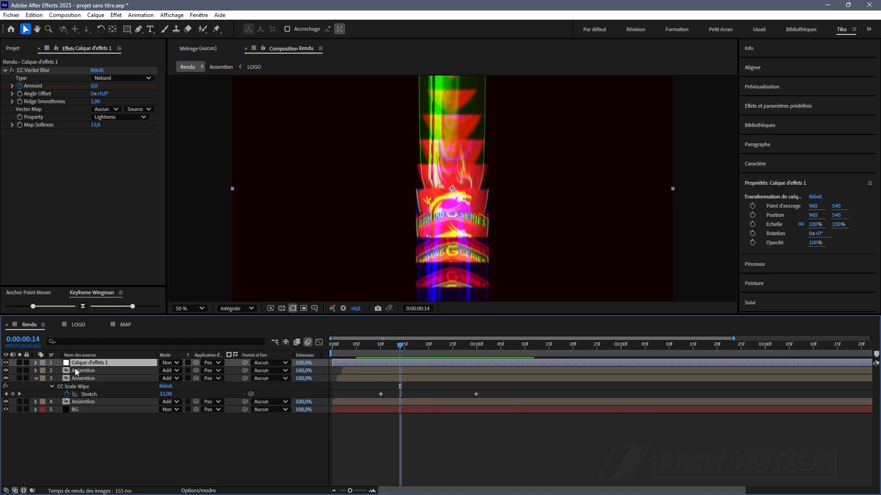
pyautogui.click(8, 77)
pyautogui.click(107, 363)
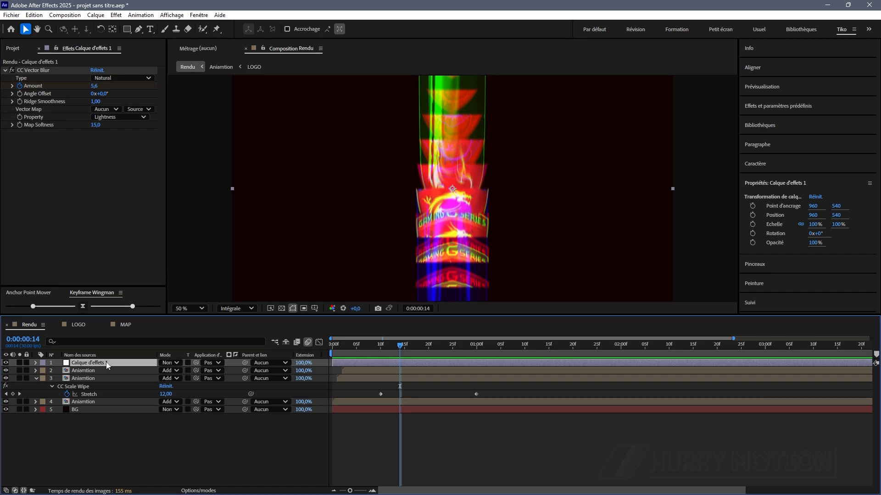
pyautogui.hotkey('ctrl', 'alt', 'y')
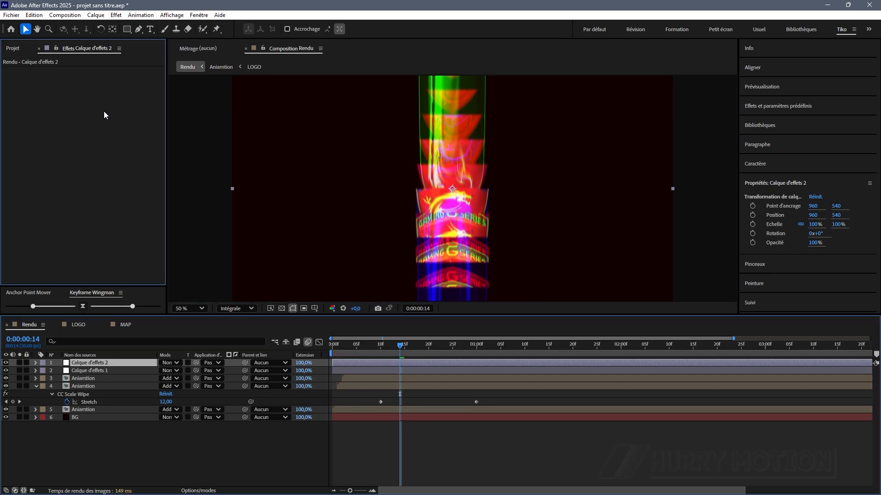
pyautogui.hotkey('ctrl', 'space')
pyautogui.write('cc li')
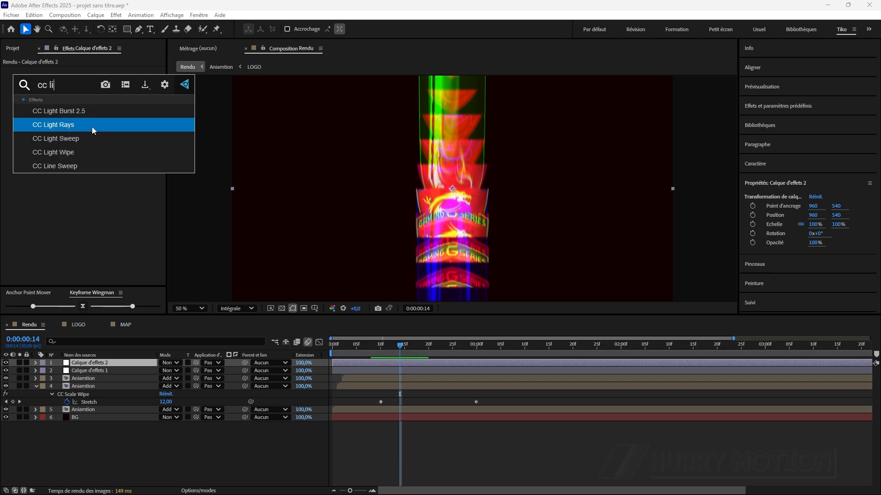
pyautogui.click(92, 126)
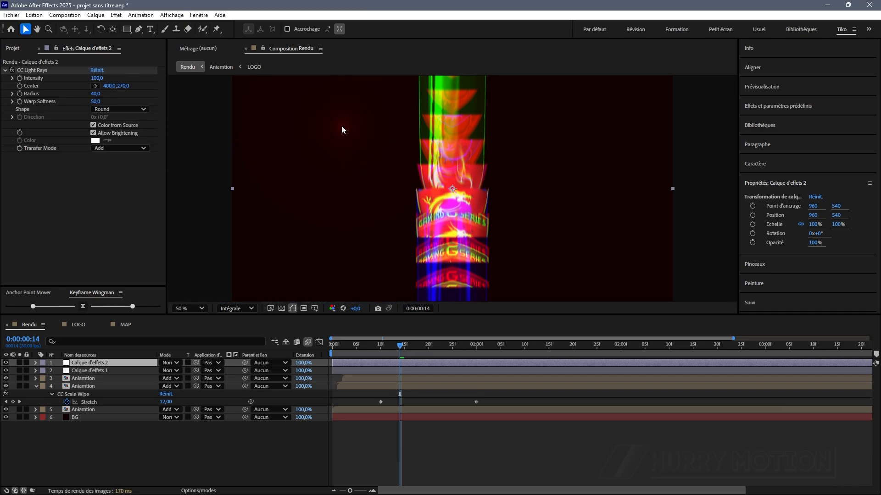
# Move the CC Light Rays Center onto the middle of the logo at about 962, 544 and set the Radius to 130
pyautogui.click(95, 94)
pyautogui.moveTo(343, 127); pyautogui.dragTo(454, 190)
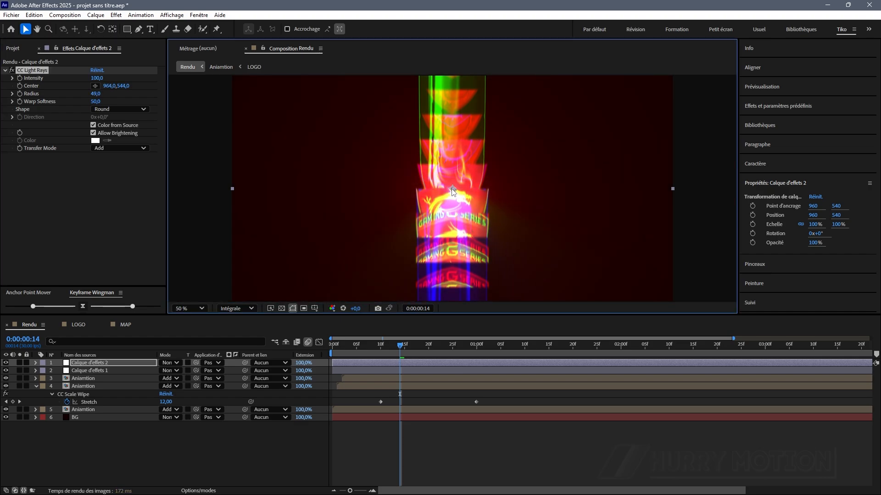
pyautogui.moveTo(97, 98); pyautogui.dragTo(137, 101)
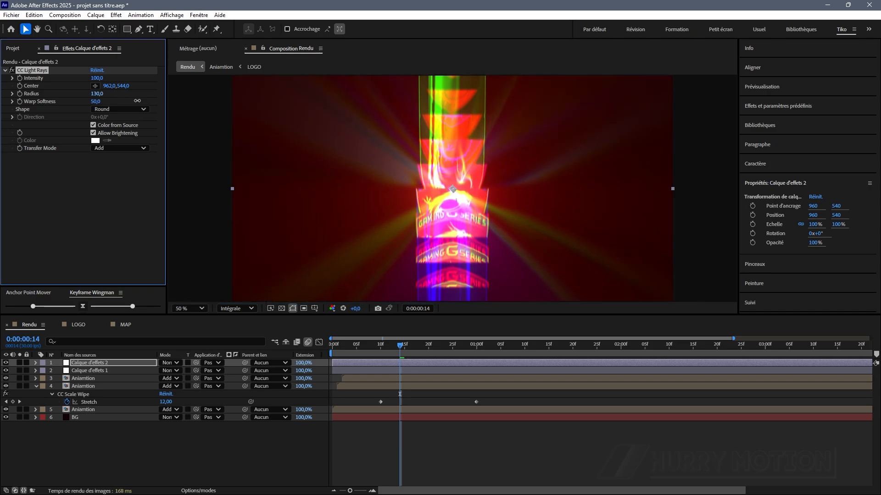
# Set the CC Light Rays Shape to Square and turn off Color from Source
pyautogui.click(112, 110)
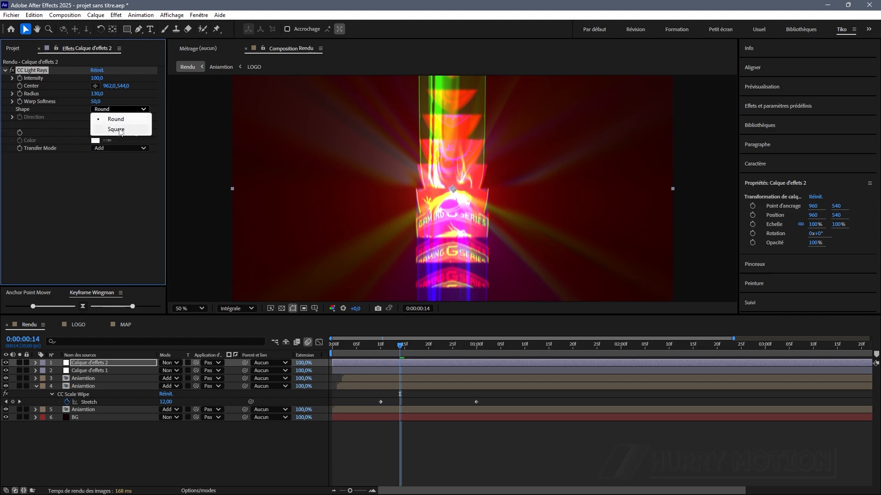
pyautogui.click(116, 129)
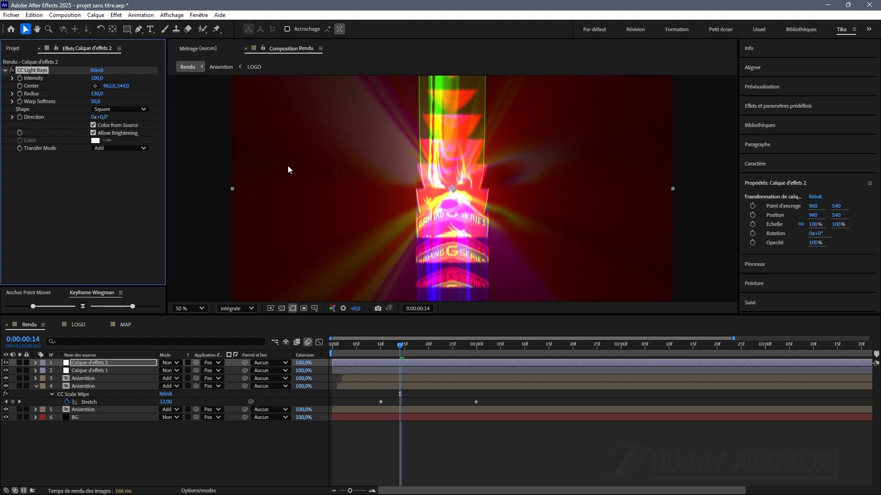
pyautogui.click(93, 125)
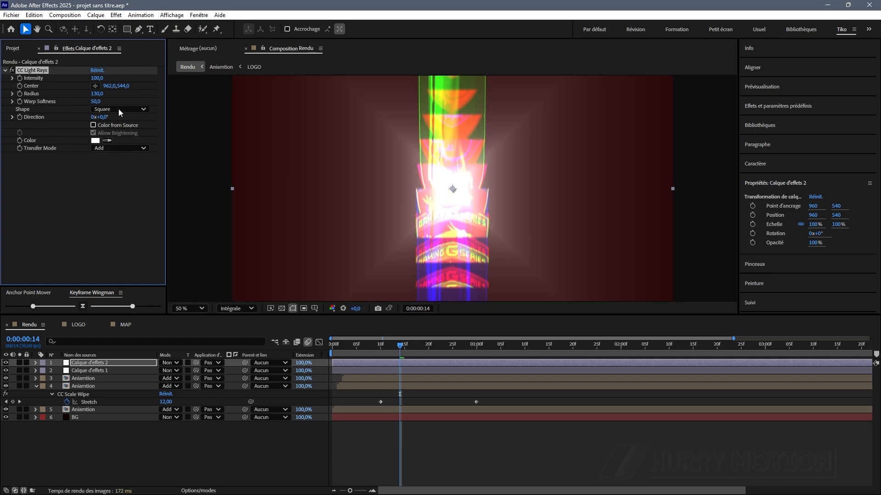
# Reduce the CC Light Rays Radius to 75 and the Warp Softness to 44
pyautogui.write('50')
pyautogui.press('Return')
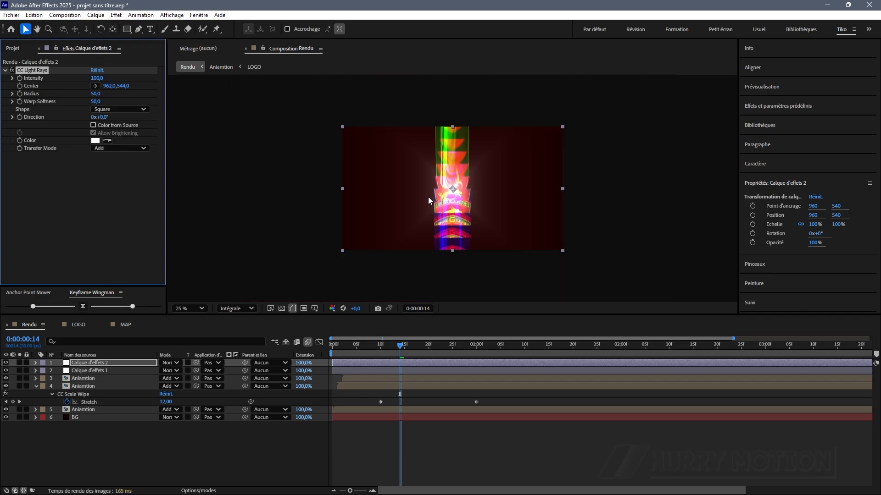
pyautogui.moveTo(95, 93)
pyautogui.mouseDown()
pyautogui.moveTo(109, 94)
pyautogui.moveTo(97, 101)
pyautogui.mouseUp()
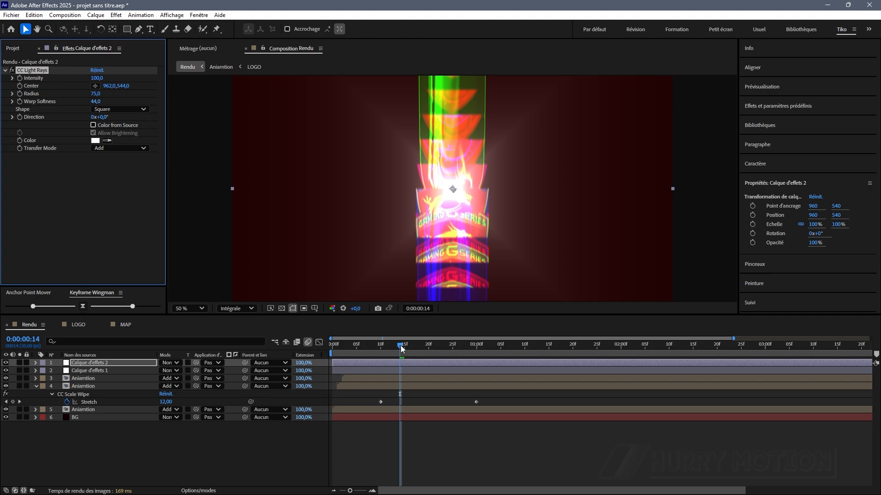
# Keyframe the CC Light Rays Radius at 75 at 0:00:00:20 and at 0 at 0:00:00:06
pyautogui.moveTo(401, 348); pyautogui.dragTo(430, 348)
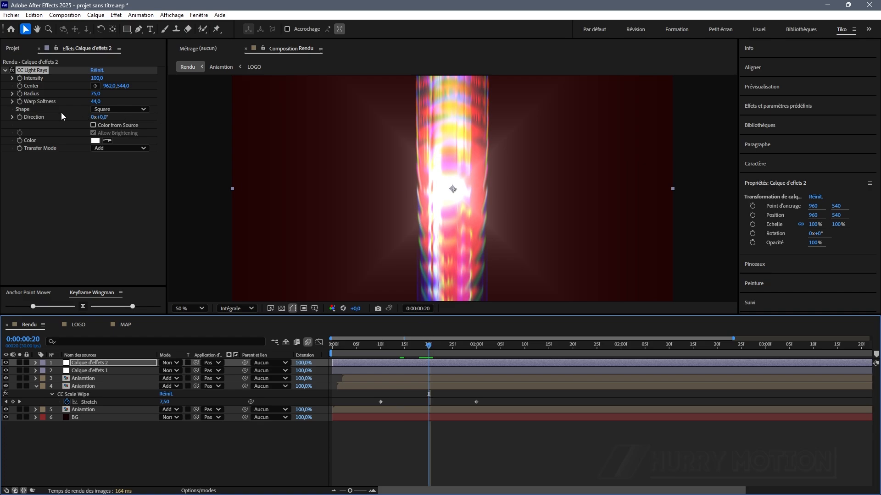
pyautogui.click(20, 93)
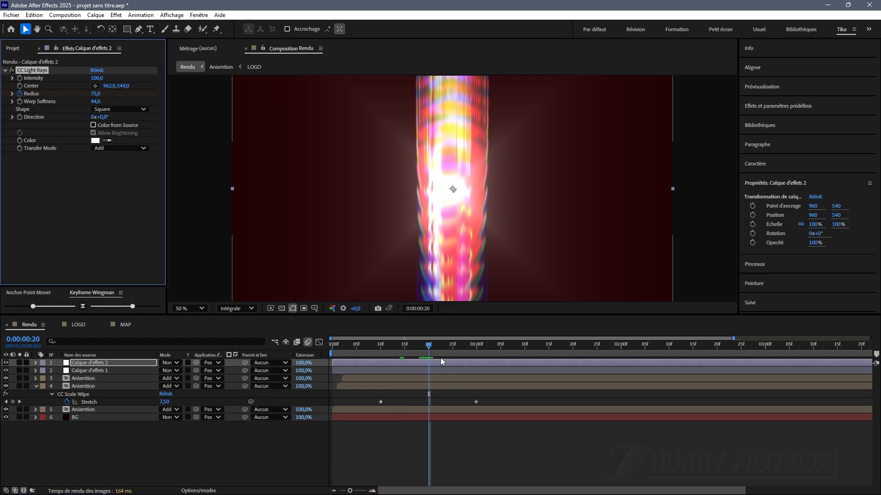
pyautogui.moveTo(428, 347); pyautogui.dragTo(362, 350)
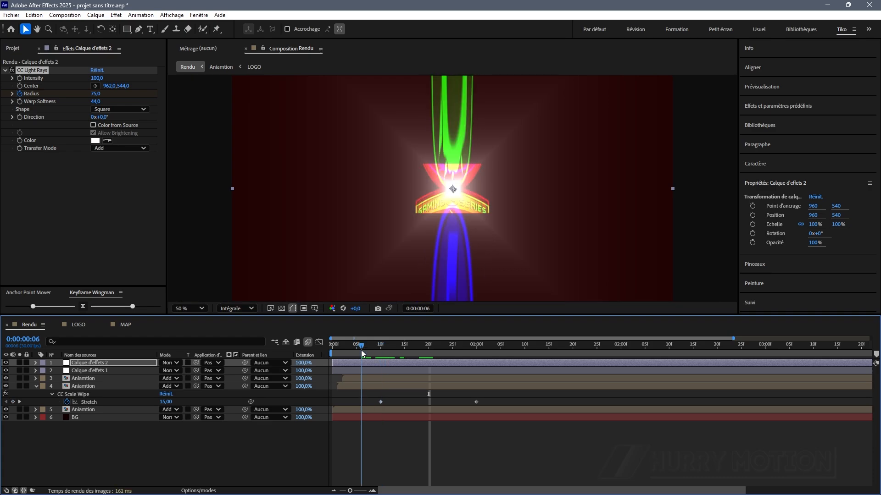
pyautogui.moveTo(95, 94); pyautogui.dragTo(32, 95)
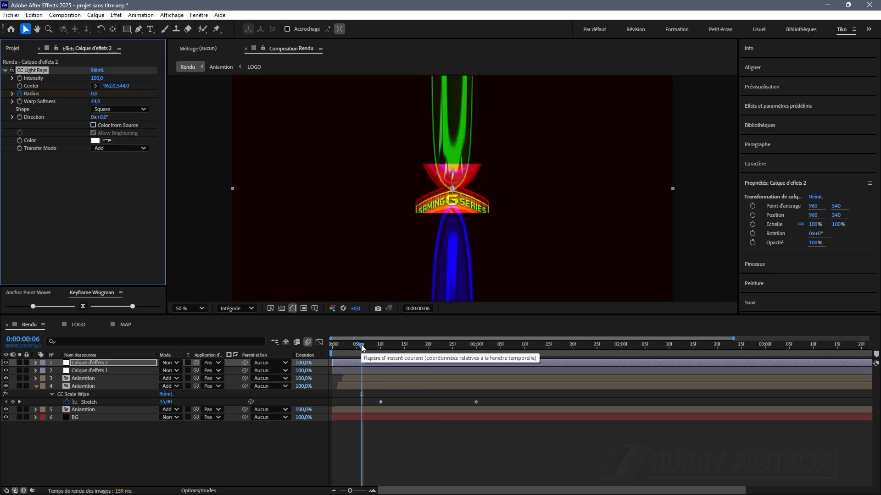
# Reveal the CC Light Rays keyframes and set the Radius to 6 at 0:00:01:15
pyautogui.press('u')
pyautogui.moveTo(399, 347); pyautogui.dragTo(549, 372)
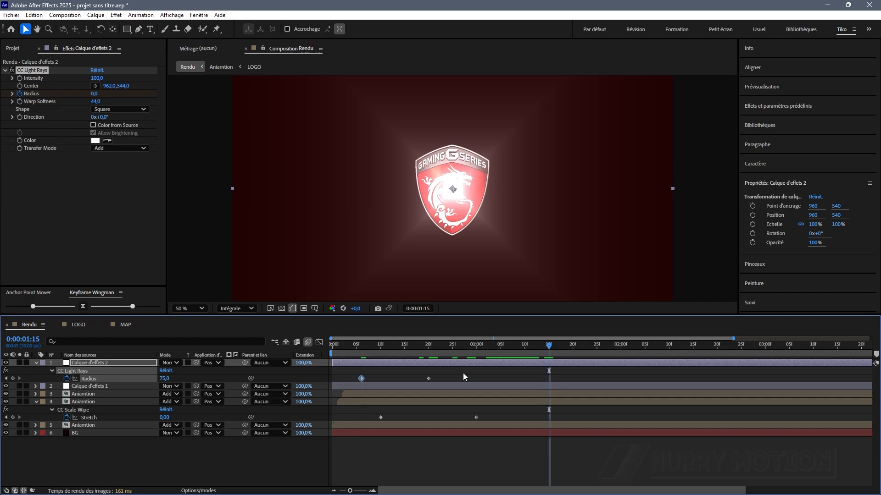
pyautogui.click(96, 93)
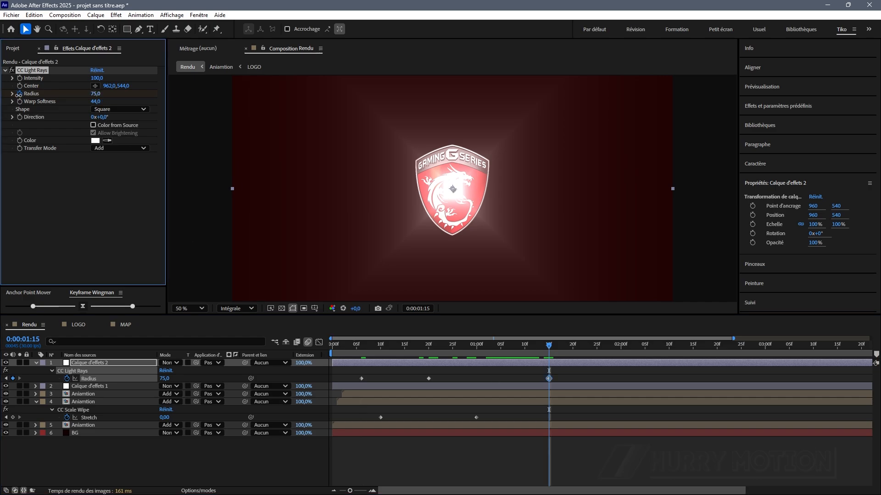
pyautogui.write('6')
pyautogui.press('Return')
# Apply easing to the three CC Light Rays Radius keyframes and preview the animation
pyautogui.click(318, 379)
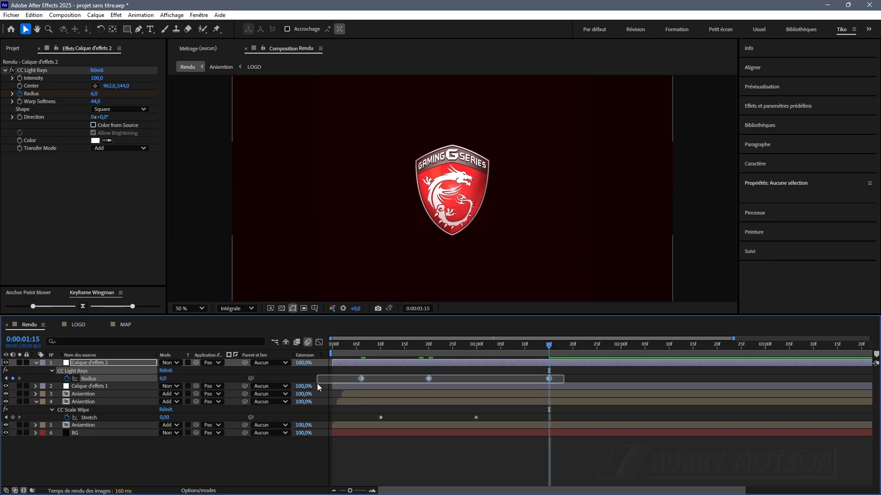
pyautogui.moveTo(549, 350); pyautogui.dragTo(289, 353)
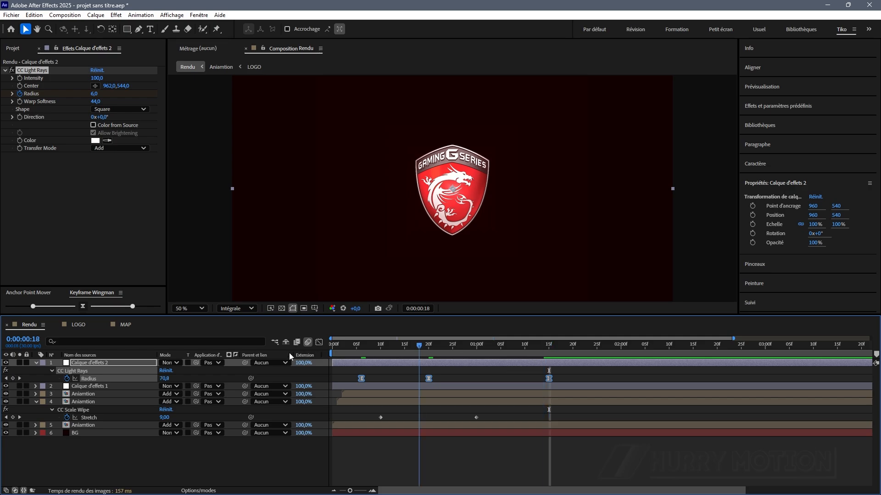
pyautogui.press('space')
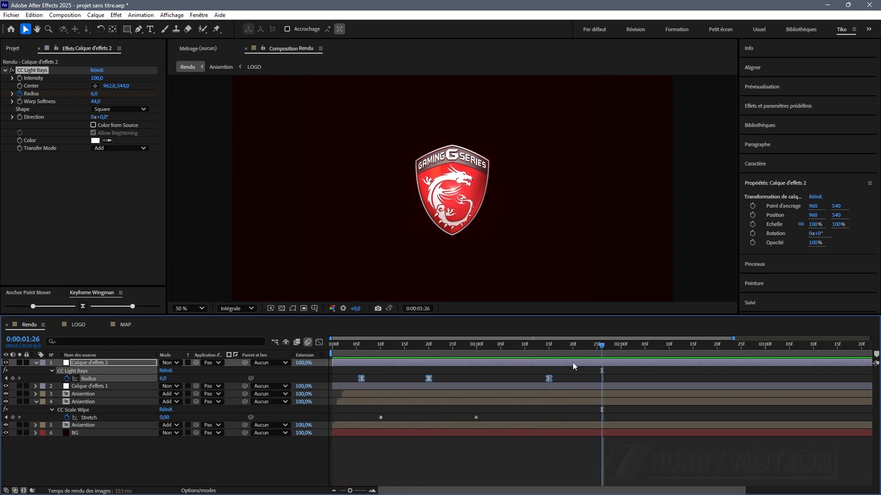
pyautogui.click(346, 349)
pyautogui.moveTo(345, 348); pyautogui.dragTo(438, 349)
pyautogui.scroll(-2, 455, 227)
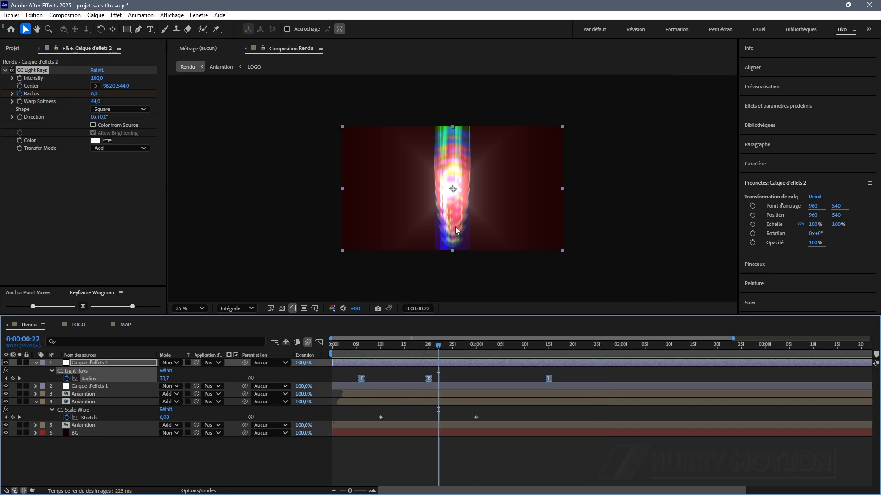
# Enlarge the composition viewer by shrinking the timeline's height and fit the whole frame in view
pyautogui.moveTo(517, 320); pyautogui.dragTo(517, 389)
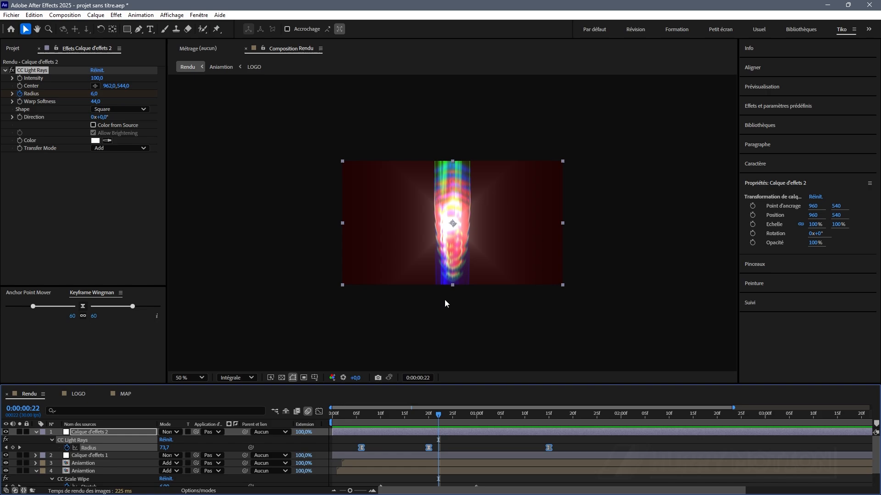
pyautogui.scroll(2, 444, 300)
pyautogui.press('h')
pyautogui.press('v')
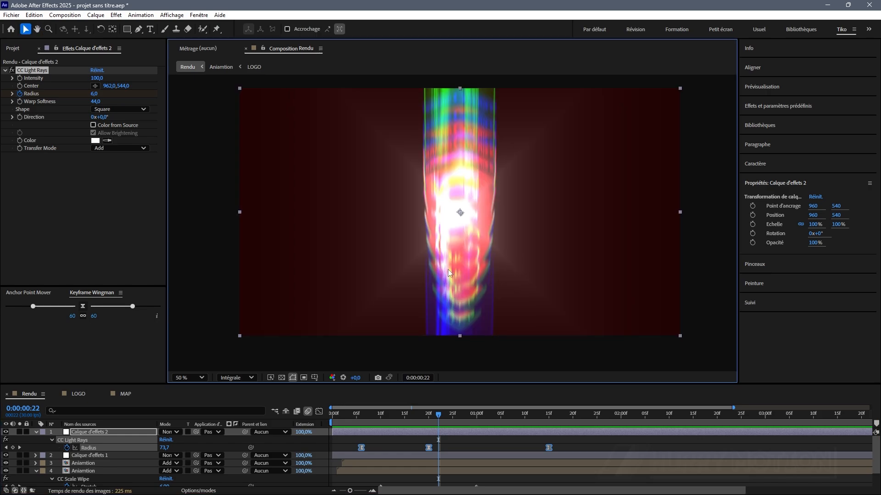
# Change the BG solid's colour to black, 000000
pyautogui.scroll(-1, 138, 454)
pyautogui.click(94, 483)
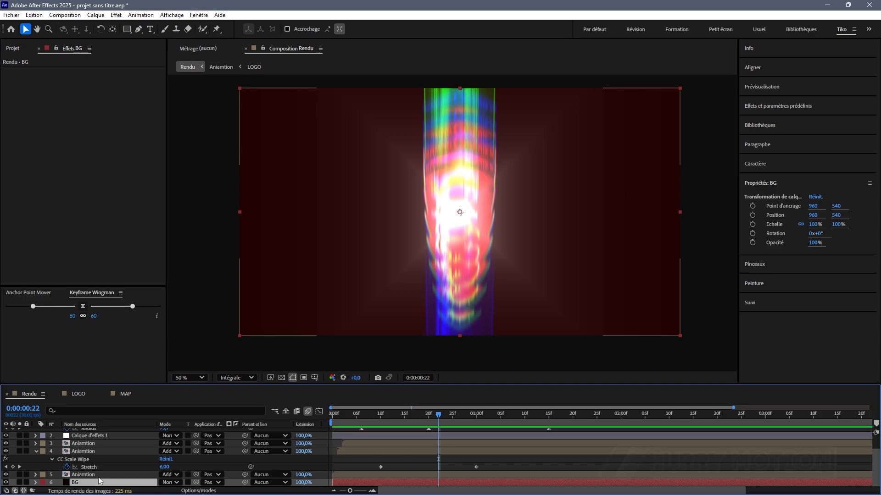
pyautogui.hotkey('ctrl', 'shift', 'y')
pyautogui.click(440, 298)
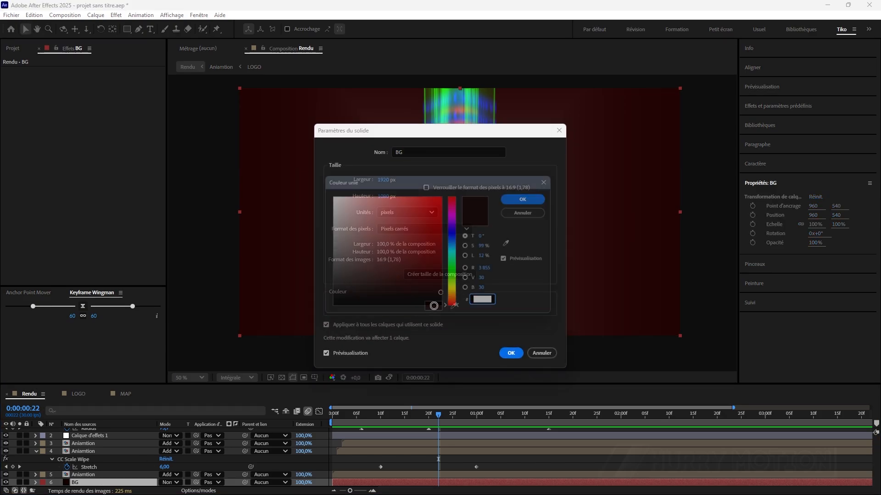
pyautogui.moveTo(376, 290); pyautogui.dragTo(297, 319)
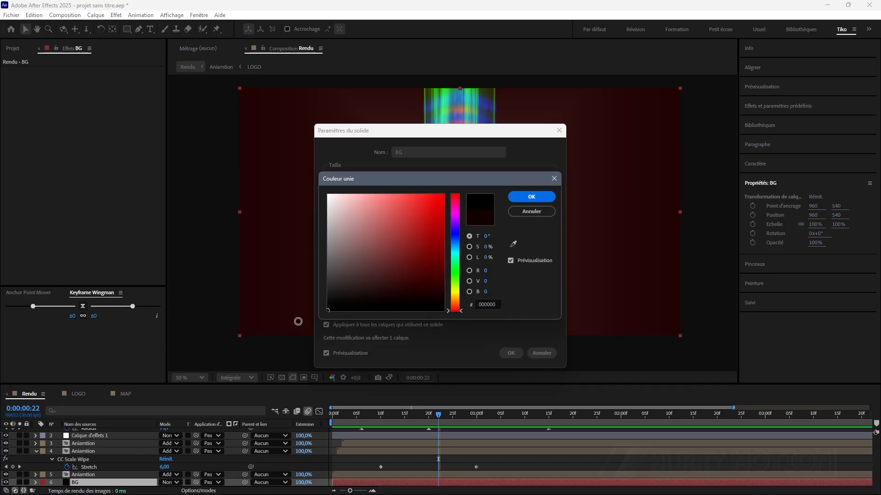
pyautogui.click(536, 206)
pyautogui.click(510, 353)
# Set the Transfer Mode of CC Light Rays on the second adjustment layer to Screen
pyautogui.click(422, 326)
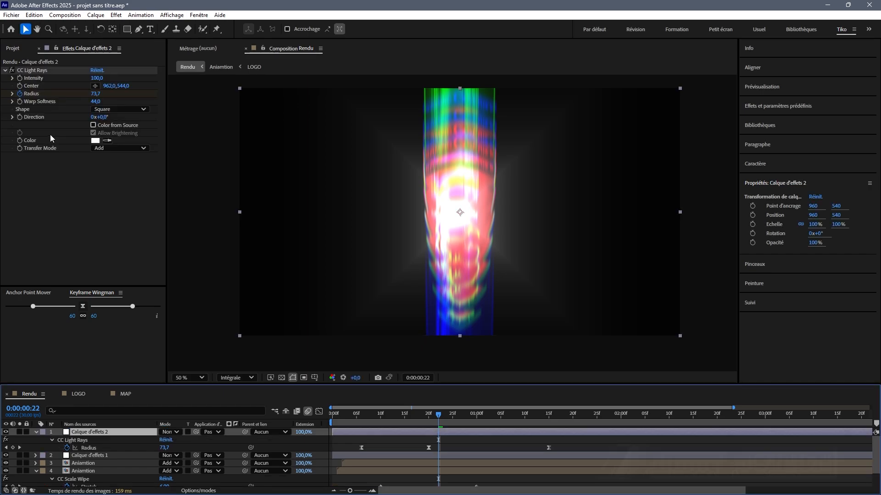
pyautogui.click(94, 126)
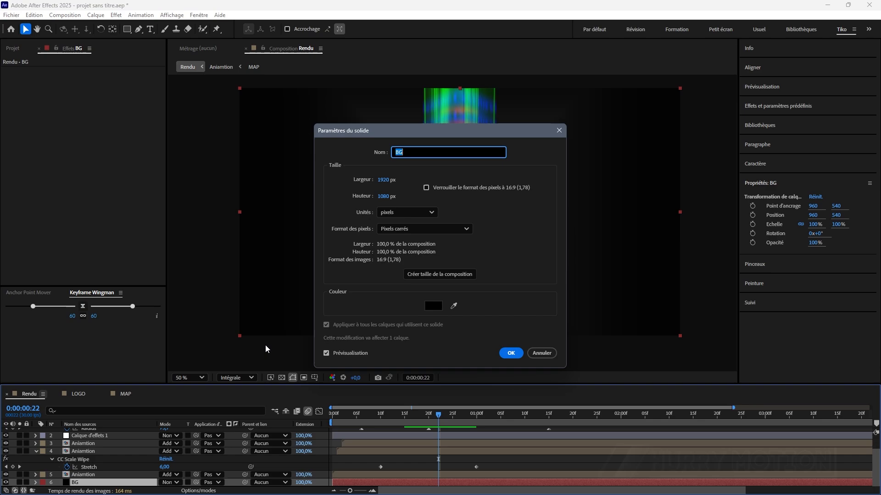
# Recolour the BG solid to a dark navy blue and preview the animation from the start
pyautogui.click(433, 306)
pyautogui.click(456, 238)
pyautogui.click(519, 196)
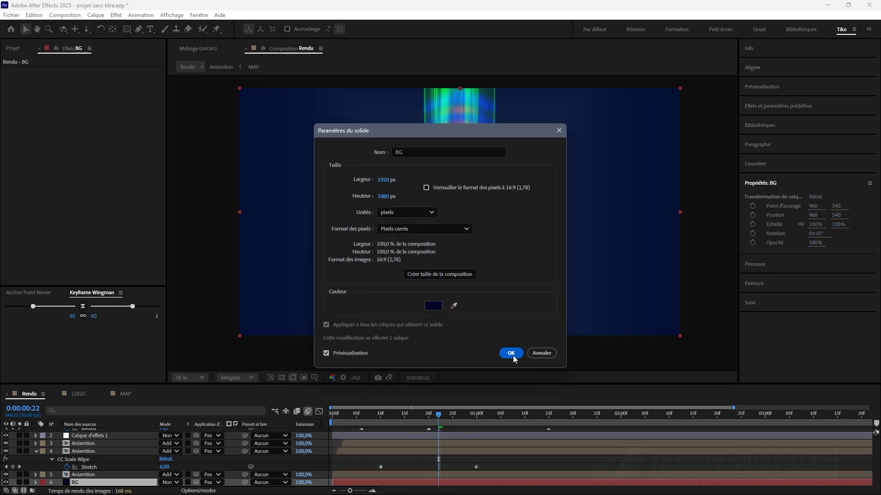
pyautogui.click(512, 355)
pyautogui.press('Home')
pyautogui.press('space')
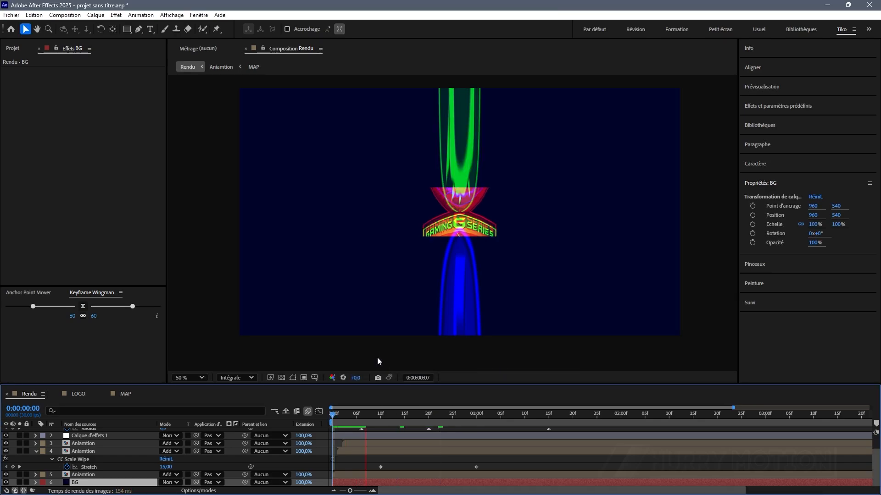
pyautogui.click(545, 406)
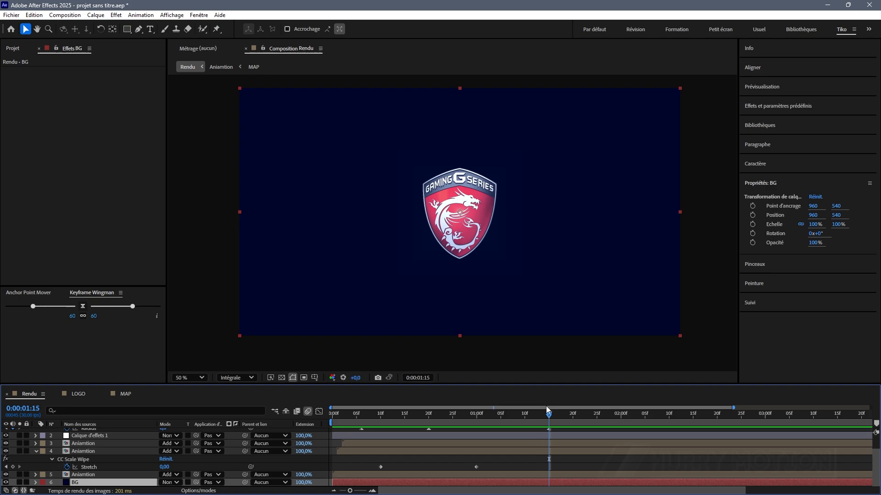
pyautogui.moveTo(499, 422); pyautogui.dragTo(453, 419)
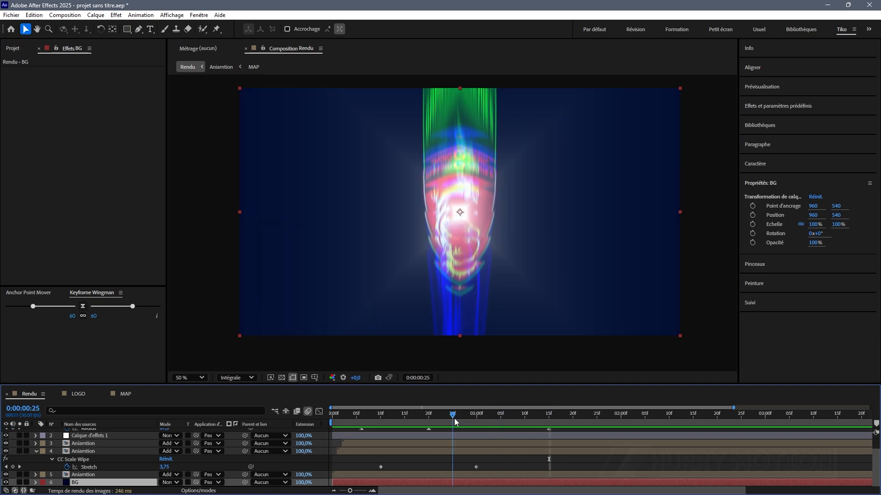
# Create a very dark navy solid named Vignette above all layers and give it an inverted elliptical mask filling the frame
pyautogui.click(36, 452)
pyautogui.click(36, 432)
pyautogui.click(90, 432)
pyautogui.hotkey('ctrl', 'y')
pyautogui.click(436, 319)
pyautogui.click(527, 196)
pyautogui.write('Vignette')
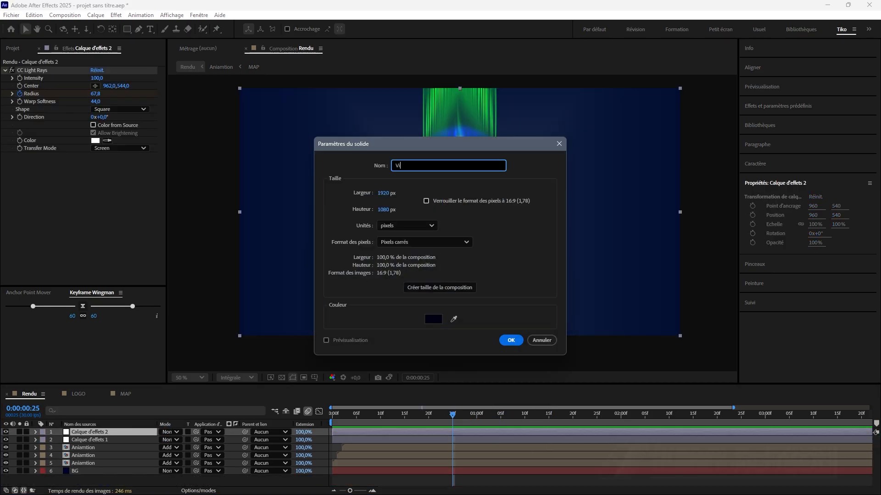
pyautogui.press('Return')
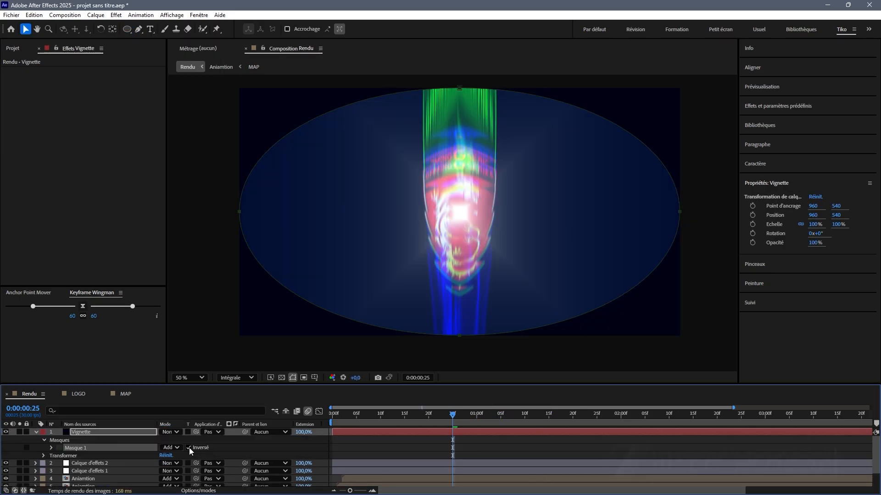
# Feather the Vignette's mask by about 1088 pixels and hide the mask outline in the viewer
pyautogui.press('f')
pyautogui.moveTo(172, 449); pyautogui.dragTo(327, 394)
pyautogui.click(293, 378)
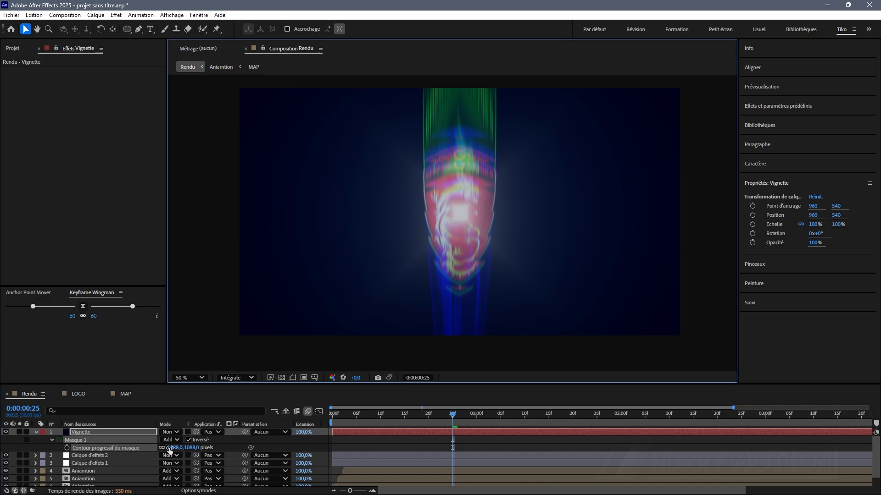
pyautogui.click(171, 448)
pyautogui.click(37, 432)
# Add an adjustment layer on top with the Bruit (Noise) effect at a quantity of 6%
pyautogui.hotkey('ctrl', 'alt', 'y')
pyautogui.hotkey('ctrl', 'space')
pyautogui.write('bruit')
pyautogui.press('Return')
pyautogui.moveTo(93, 79); pyautogui.dragTo(96, 78)
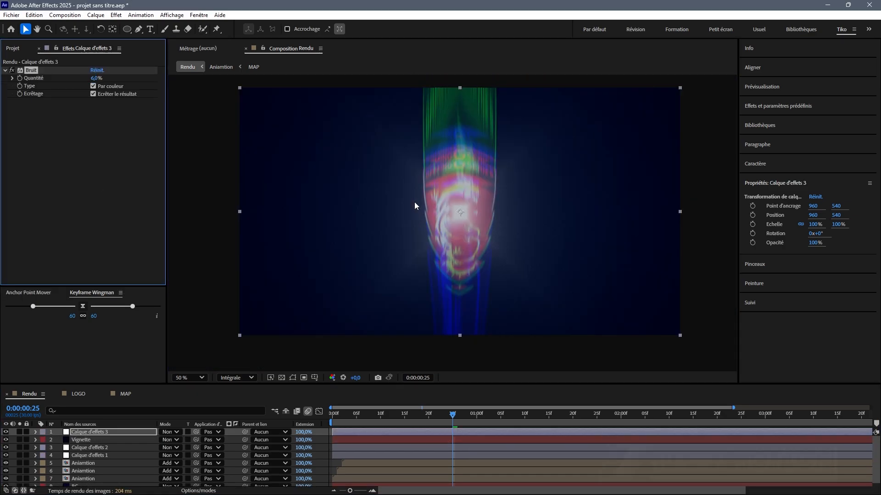
# Preview the animation from the start, inspect the noise grain on the logo up close and scrub around frame 24
pyautogui.moveTo(452, 415); pyautogui.dragTo(329, 415)
pyautogui.press('space')
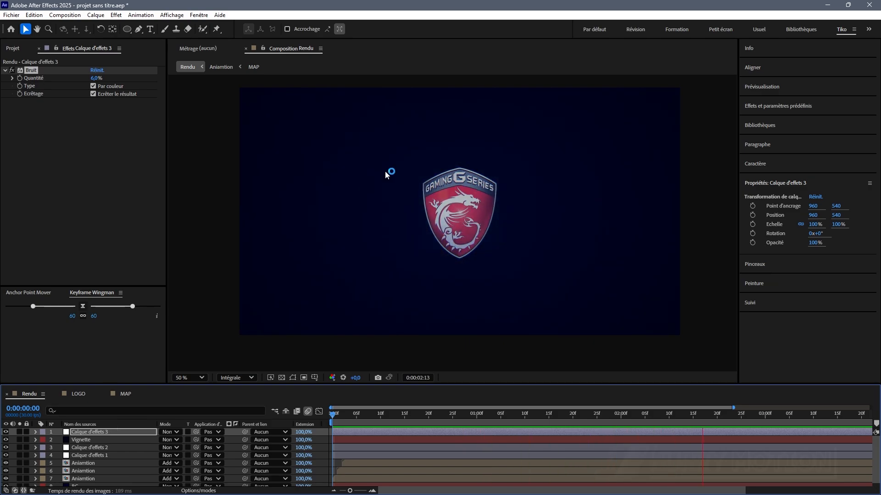
pyautogui.scroll(2, 379, 167)
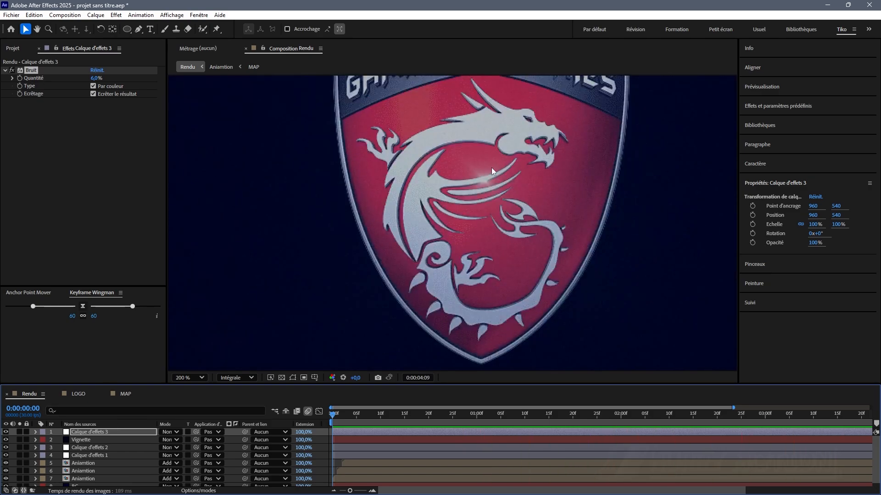
pyautogui.scroll(-2, 491, 168)
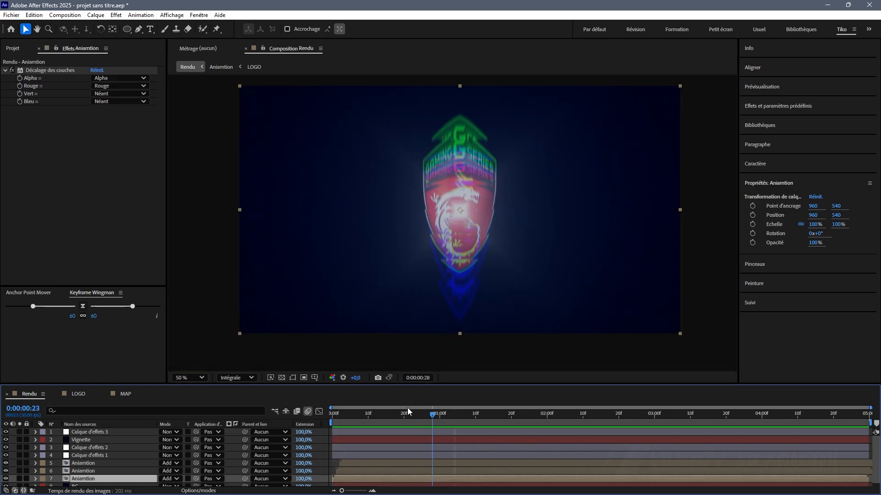
pyautogui.moveTo(408, 409)
pyautogui.mouseDown()
pyautogui.moveTo(385, 409)
pyautogui.moveTo(415, 412)
pyautogui.moveTo(421, 400)
pyautogui.mouseUp()
# Import the EA Sport.png logo into the project
pyautogui.click(84, 394)
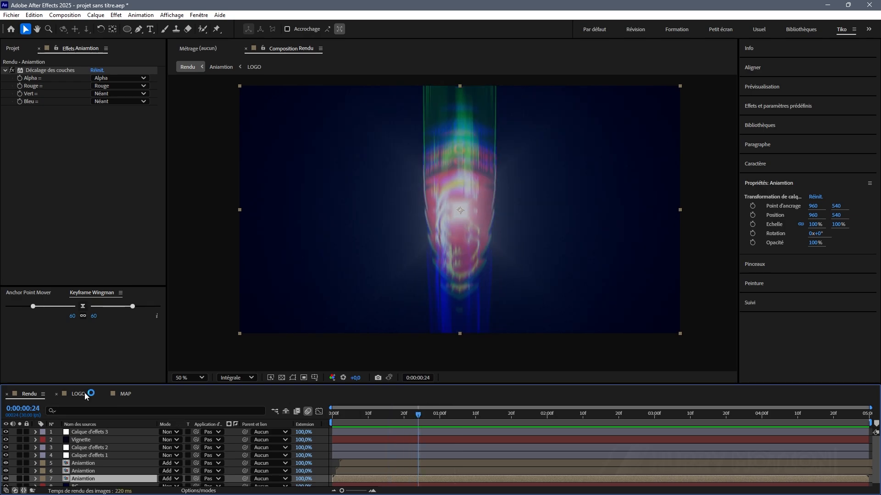
pyautogui.click(13, 48)
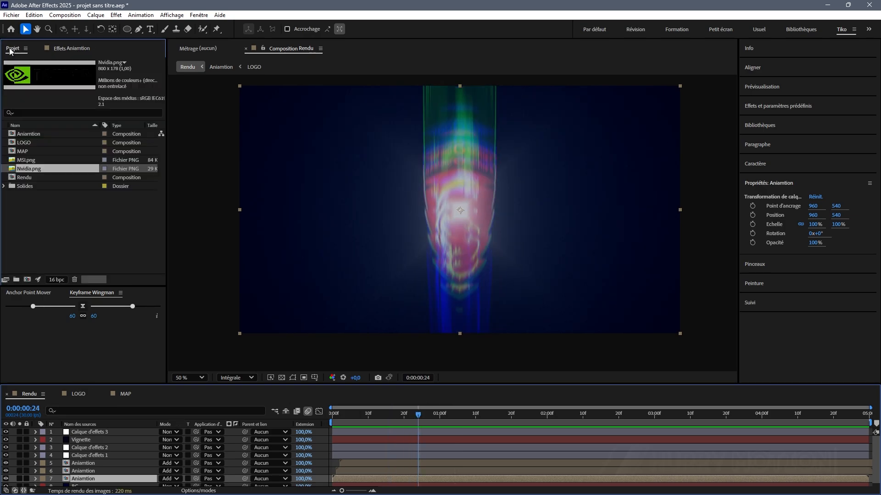
pyautogui.click(70, 225)
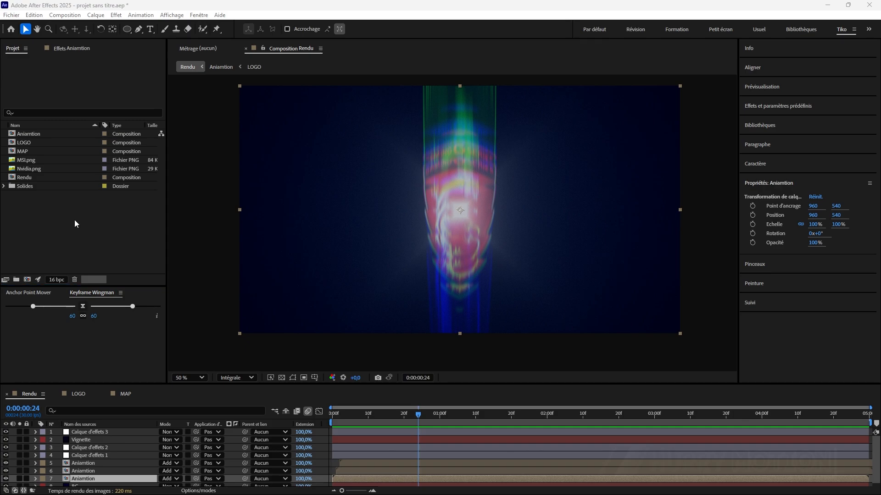
pyautogui.doubleClick(72, 221)
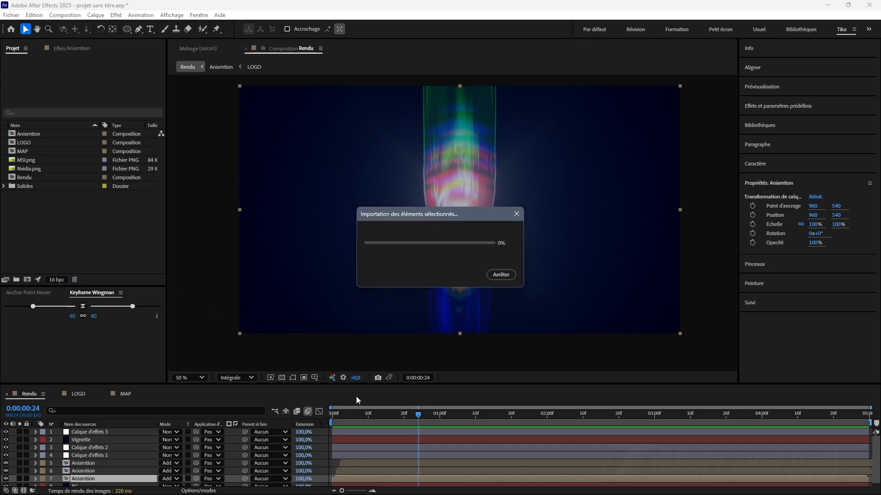
# Place EA Sport.png beneath MSI.png in the LOGO composition and hide the MSI.png layer
pyautogui.click(83, 392)
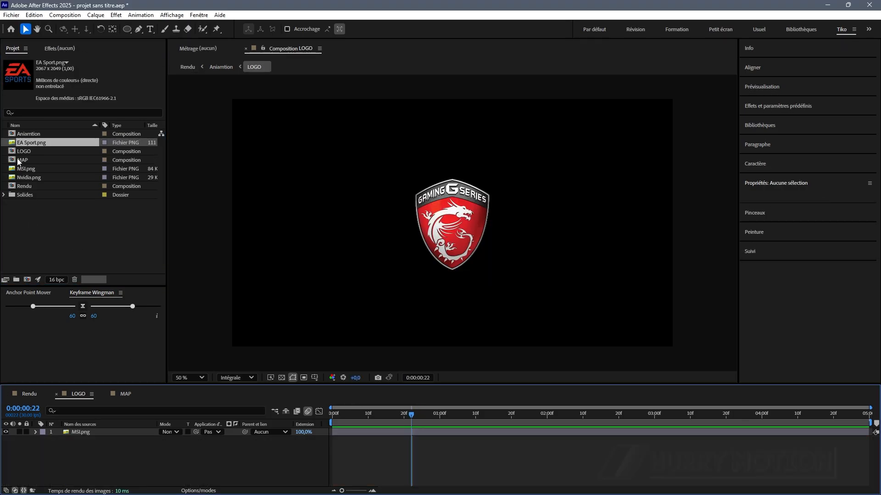
pyautogui.moveTo(28, 145); pyautogui.dragTo(100, 459)
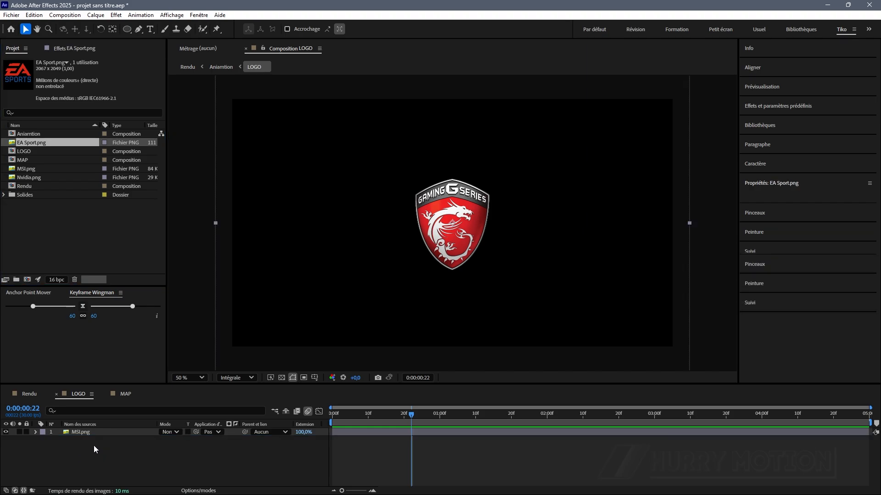
pyautogui.click(6, 433)
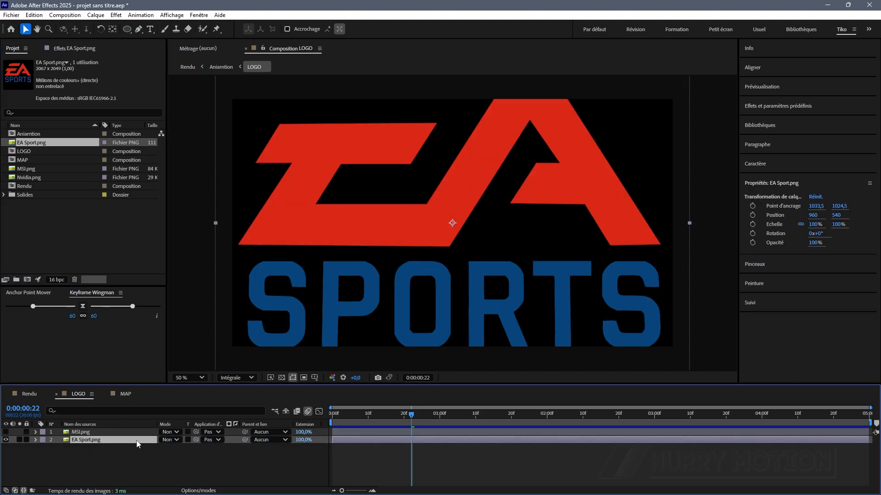
# Scale the EA Sport.png layer to 23% and return to the Rendu composition
pyautogui.moveTo(169, 451); pyautogui.dragTo(142, 454)
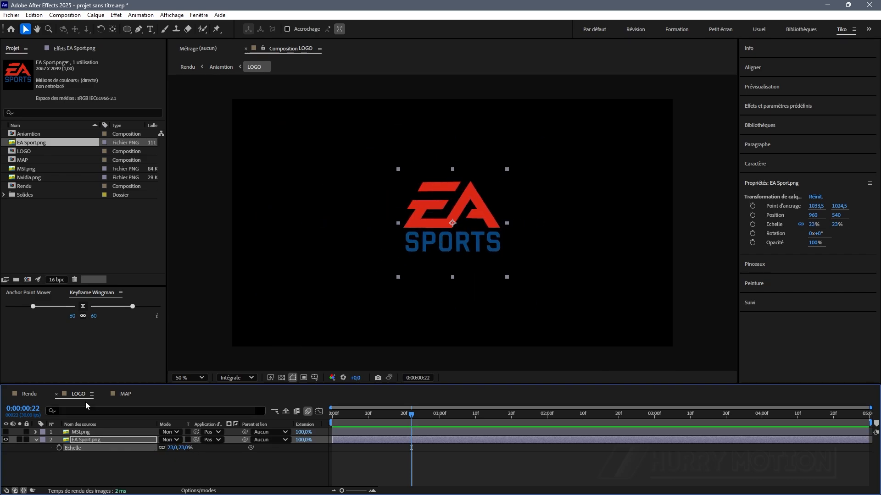
pyautogui.click(30, 395)
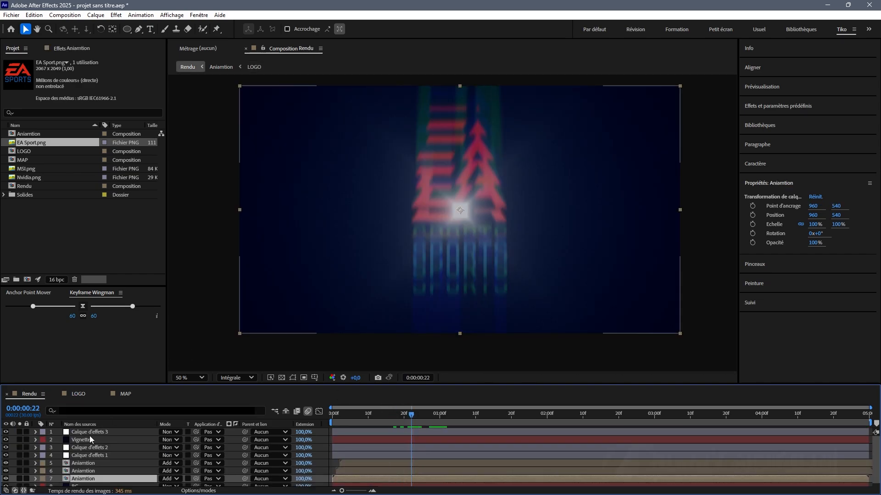
# Disable CC Vector Blur on Calque d'effets 1 and CC Light Rays on Calque d'effets 2
pyautogui.click(90, 455)
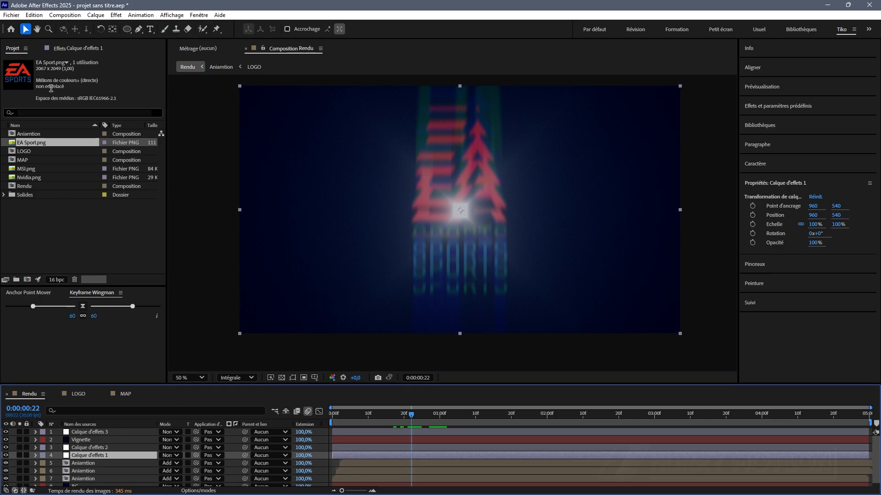
pyautogui.click(57, 49)
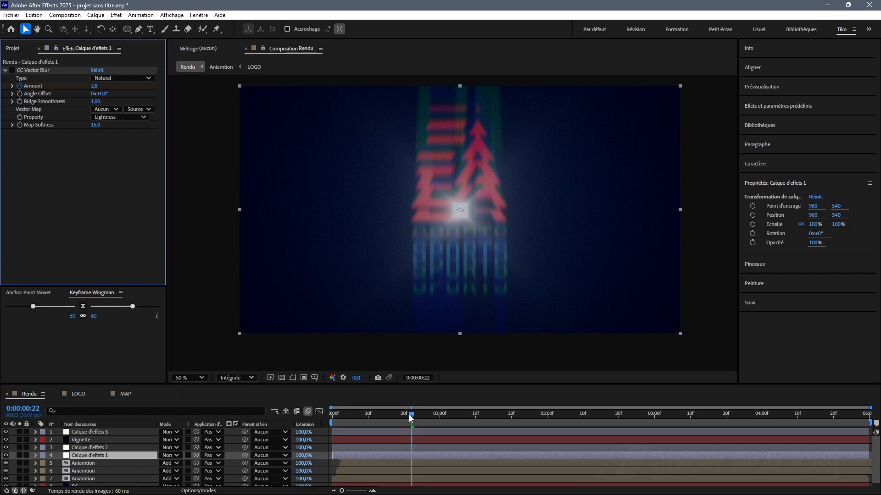
pyautogui.moveTo(411, 417); pyautogui.dragTo(400, 416)
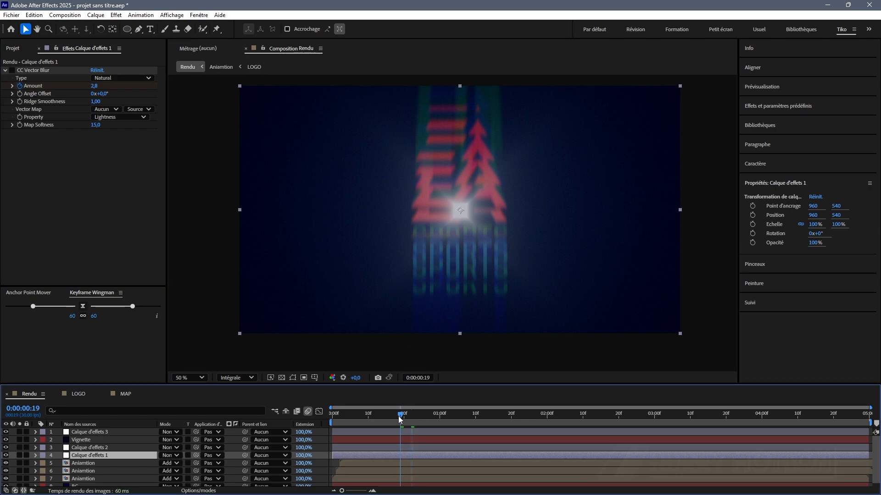
pyautogui.click(101, 449)
pyautogui.click(12, 71)
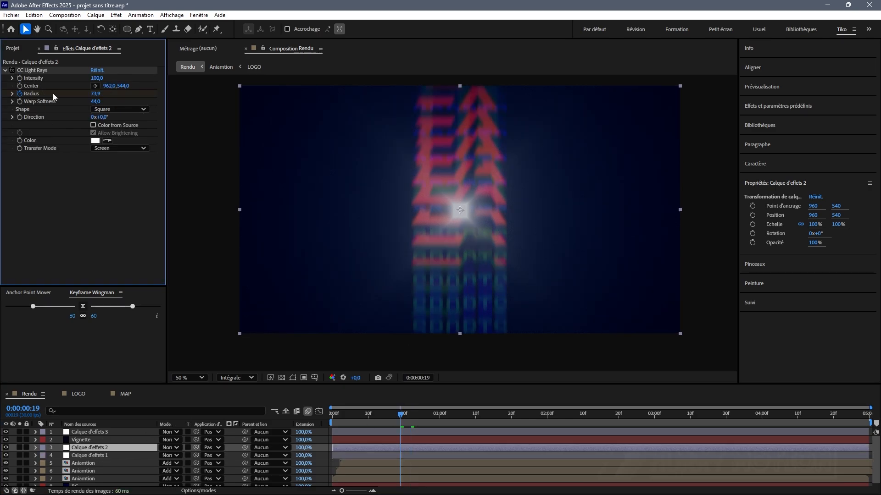
# Preview the EA Sports logo reveal from the start, stop playback and scrub to frame 18
pyautogui.click(333, 417)
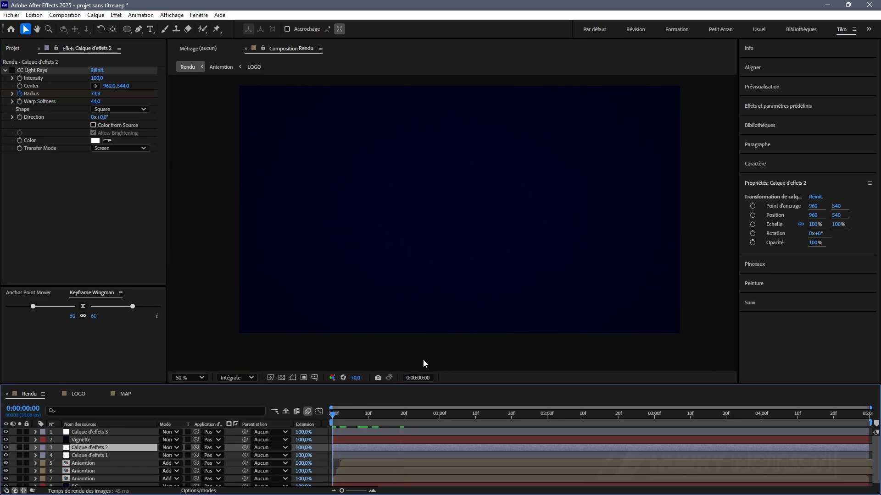
pyautogui.press('space')
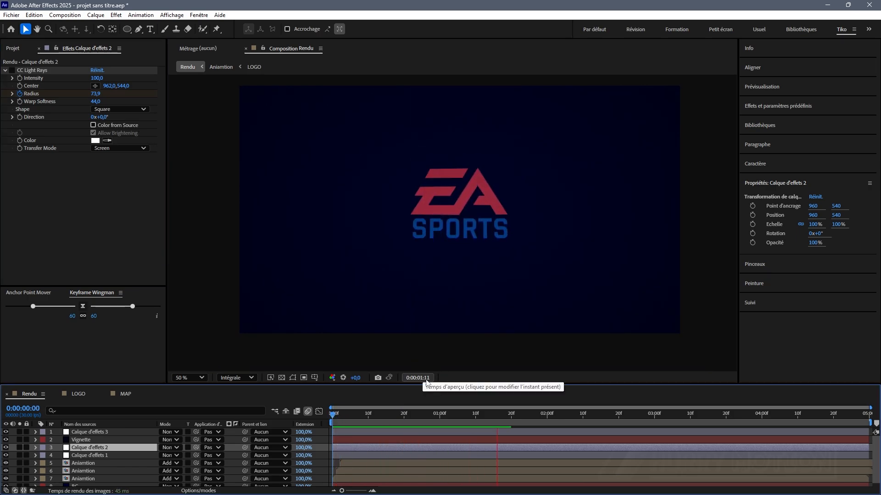
pyautogui.press('space')
pyautogui.moveTo(377, 401); pyautogui.dragTo(395, 414)
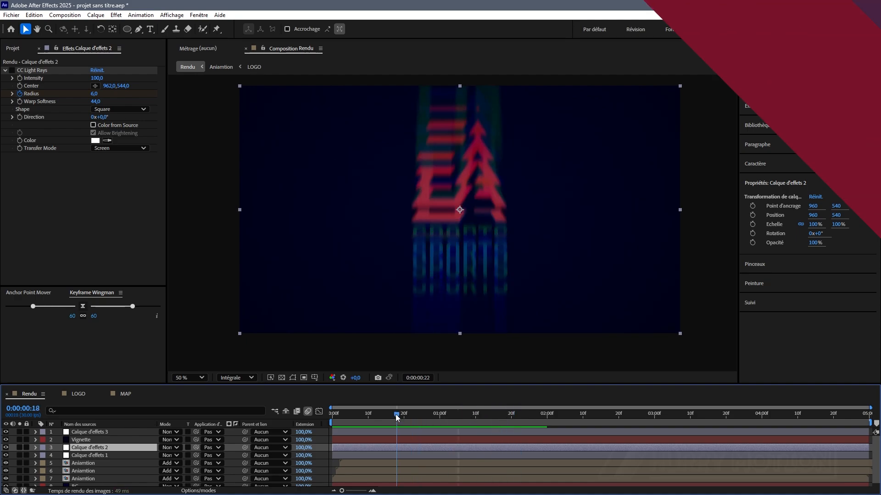